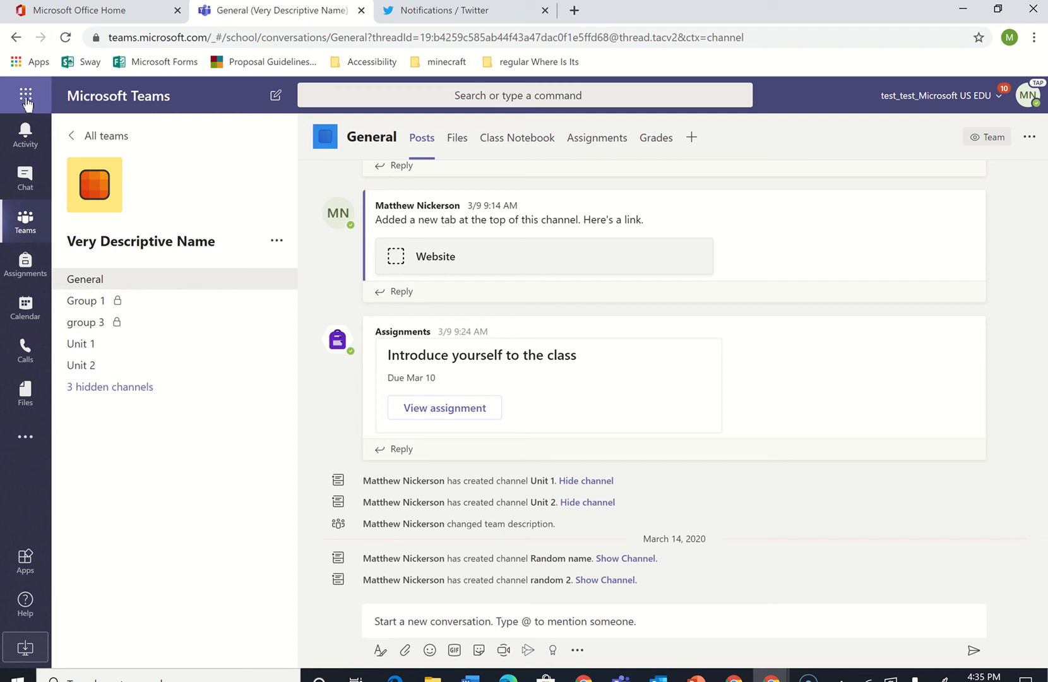
Open Microsoft Stream from the Office 365 home page via the app launcher
left_click(26, 101)
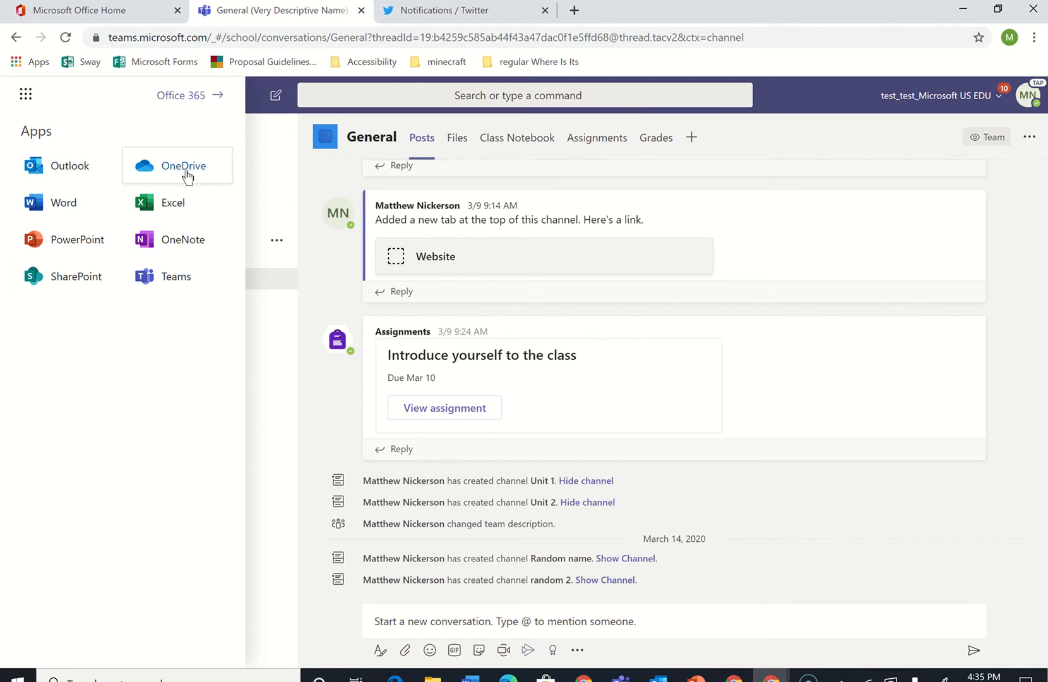
left_click(181, 95)
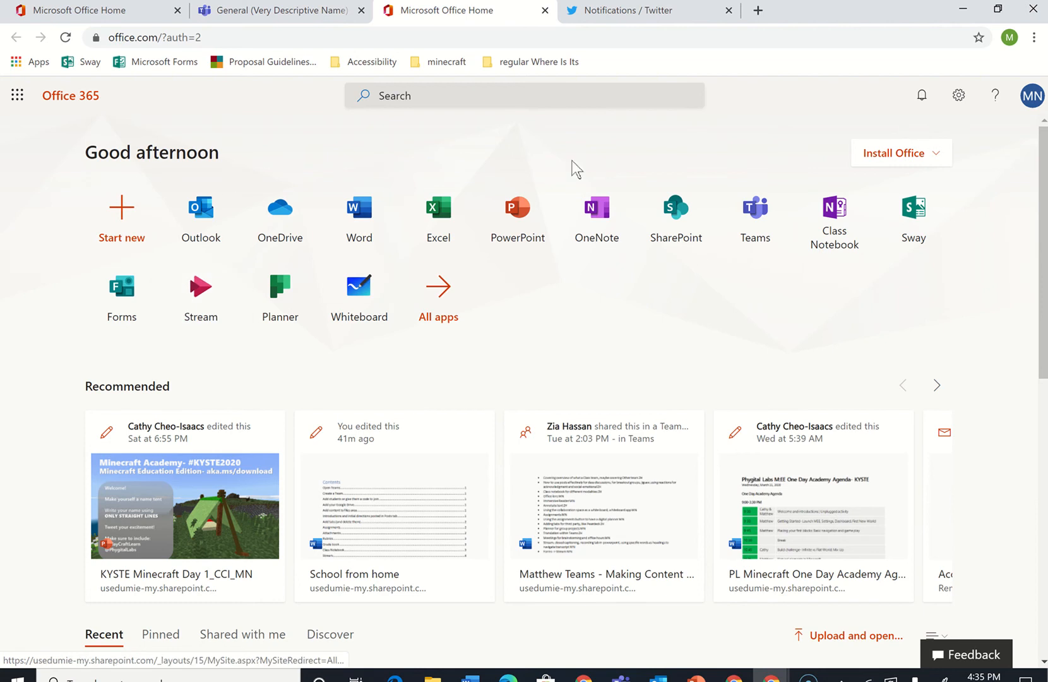
left_click(200, 302)
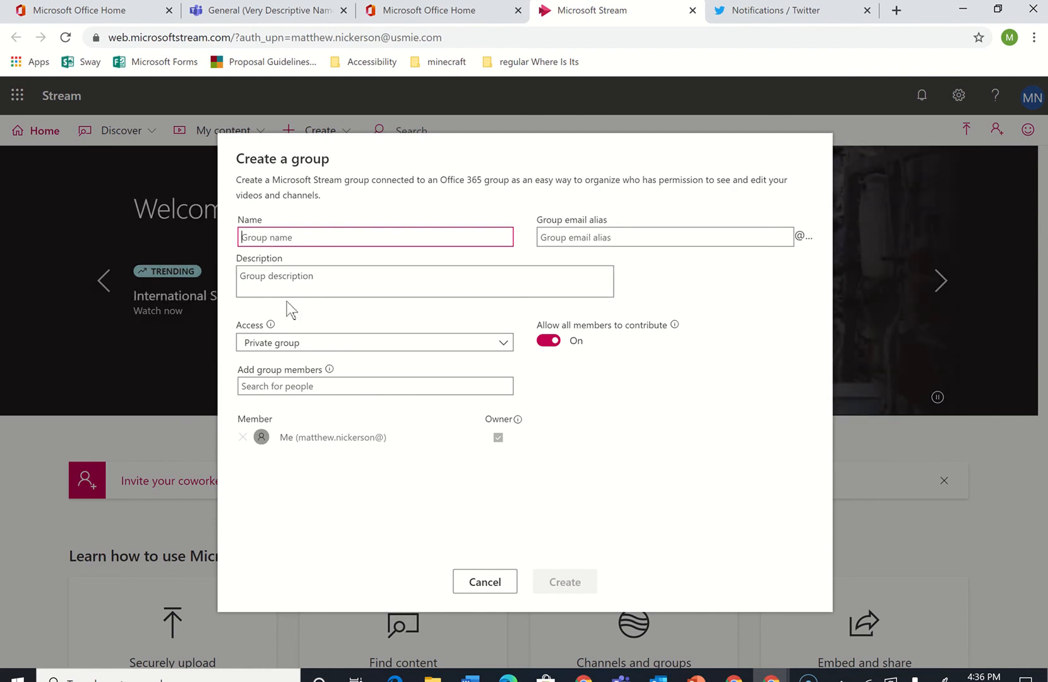
left_click(544, 344)
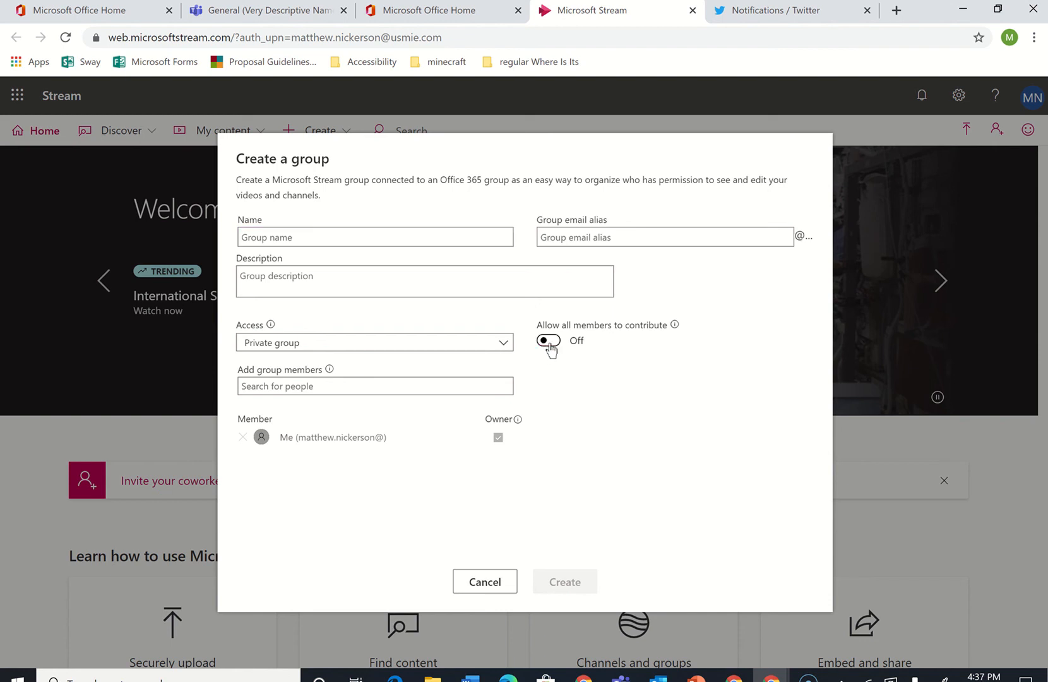
left_click(549, 346)
left_click(344, 387)
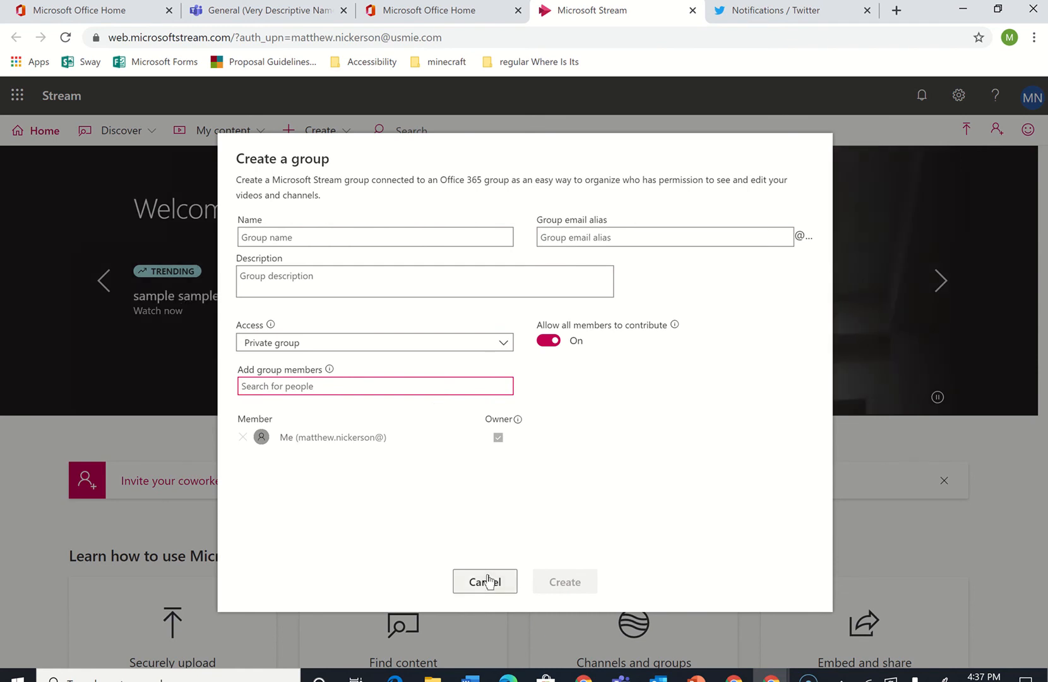
left_click(486, 581)
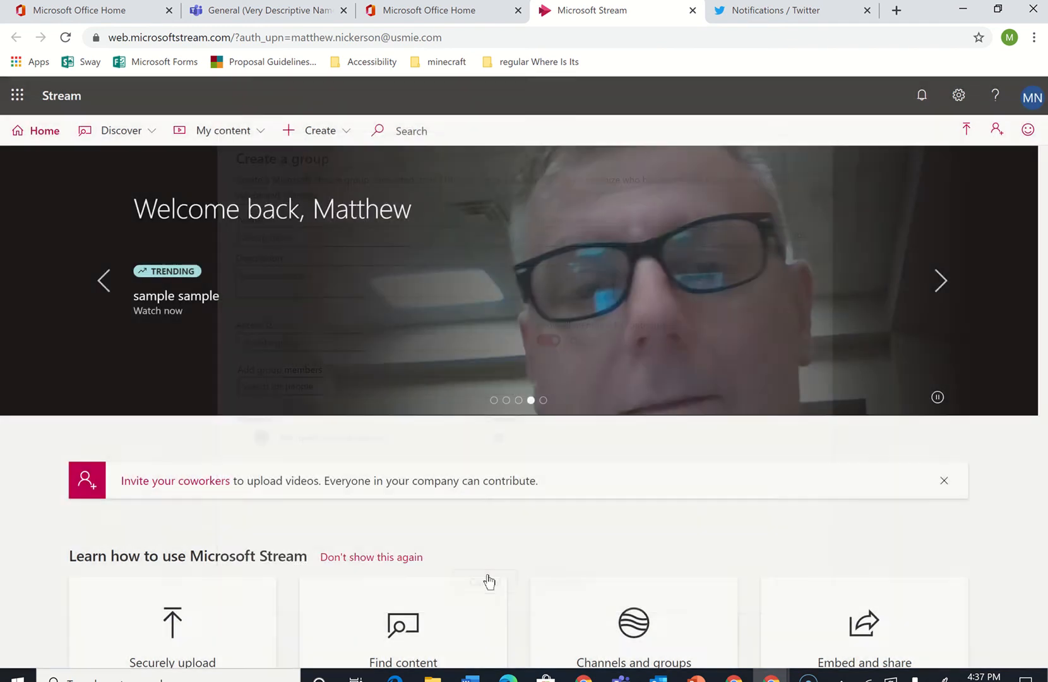
Start creating a new Stream channel and name it Very Descriptive Name, matching the team's name
left_click(336, 136)
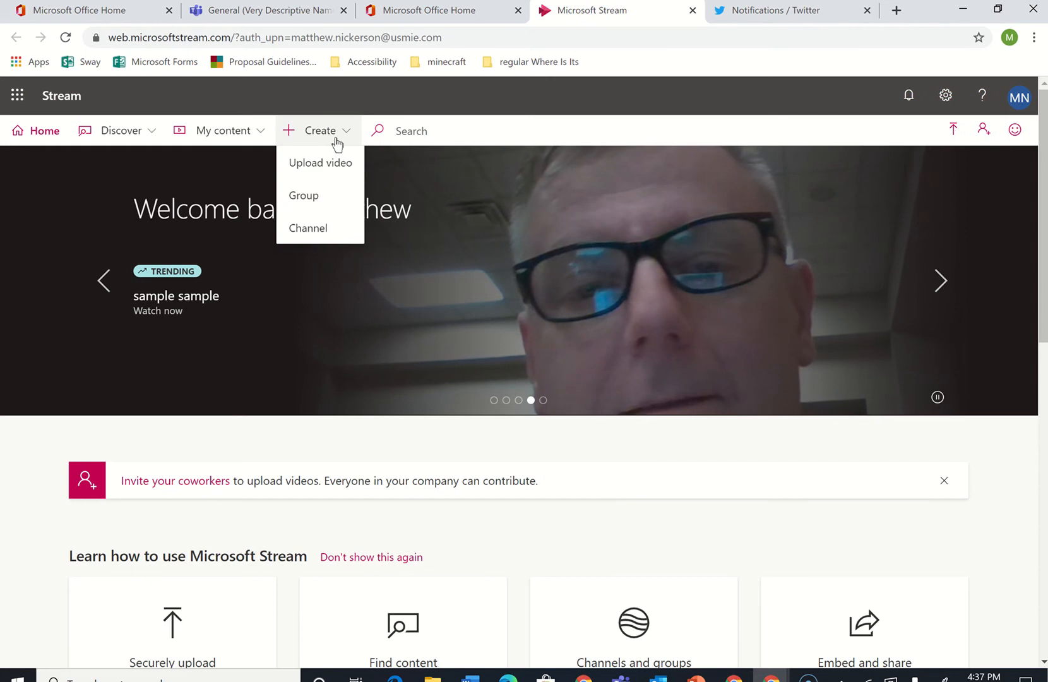
left_click(320, 228)
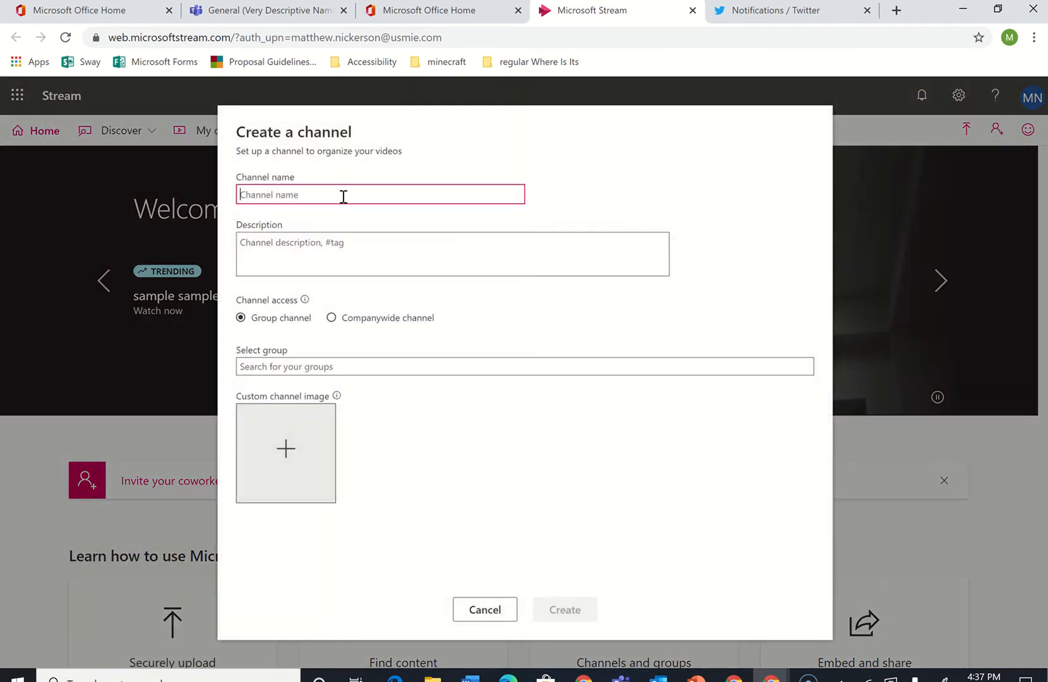
left_click(282, 16)
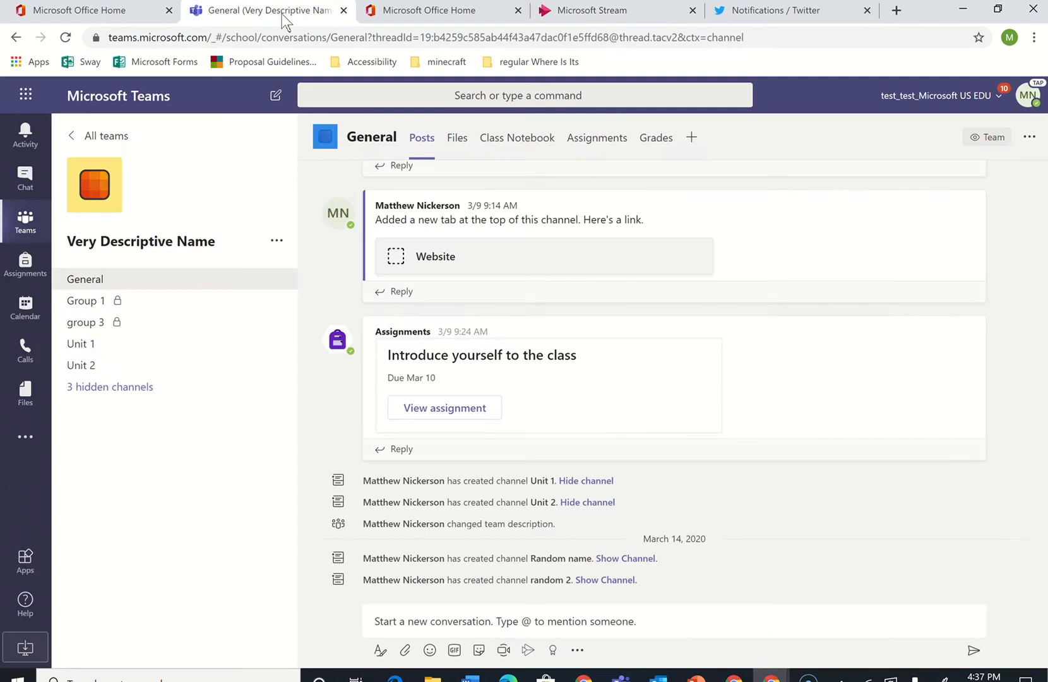
left_click(579, 18)
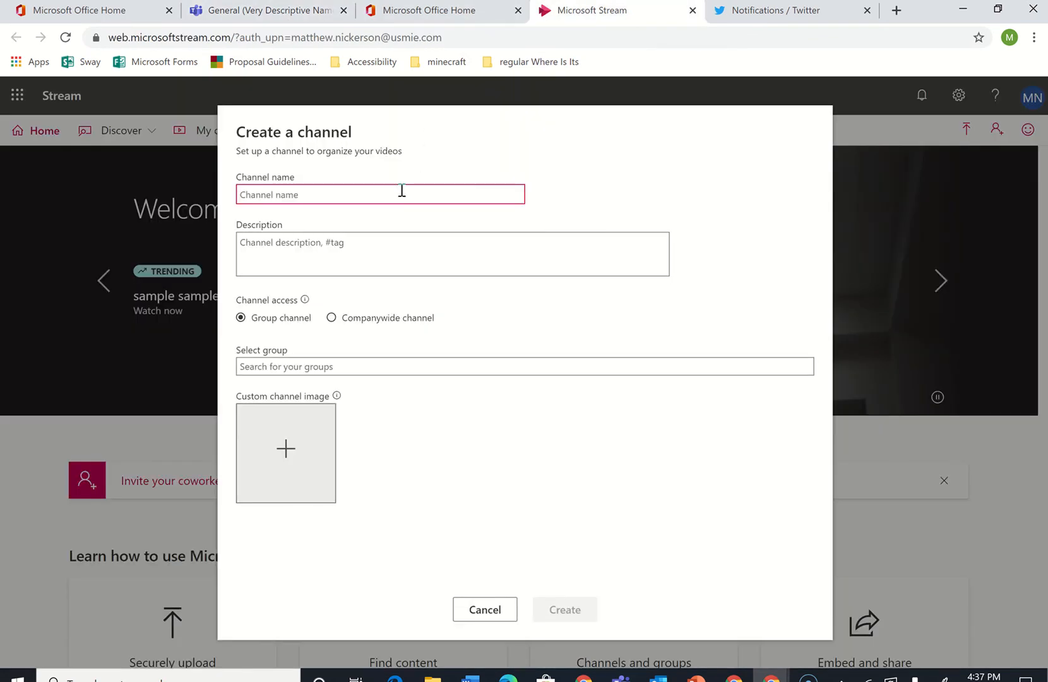
type("Very Desc")
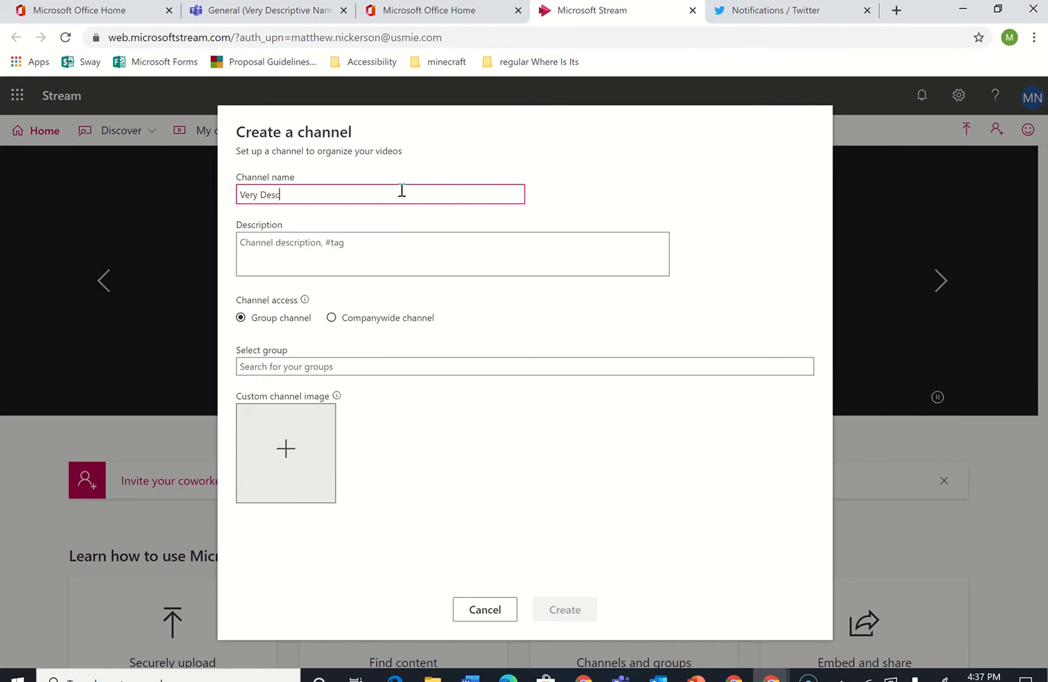
type("riptive Name")
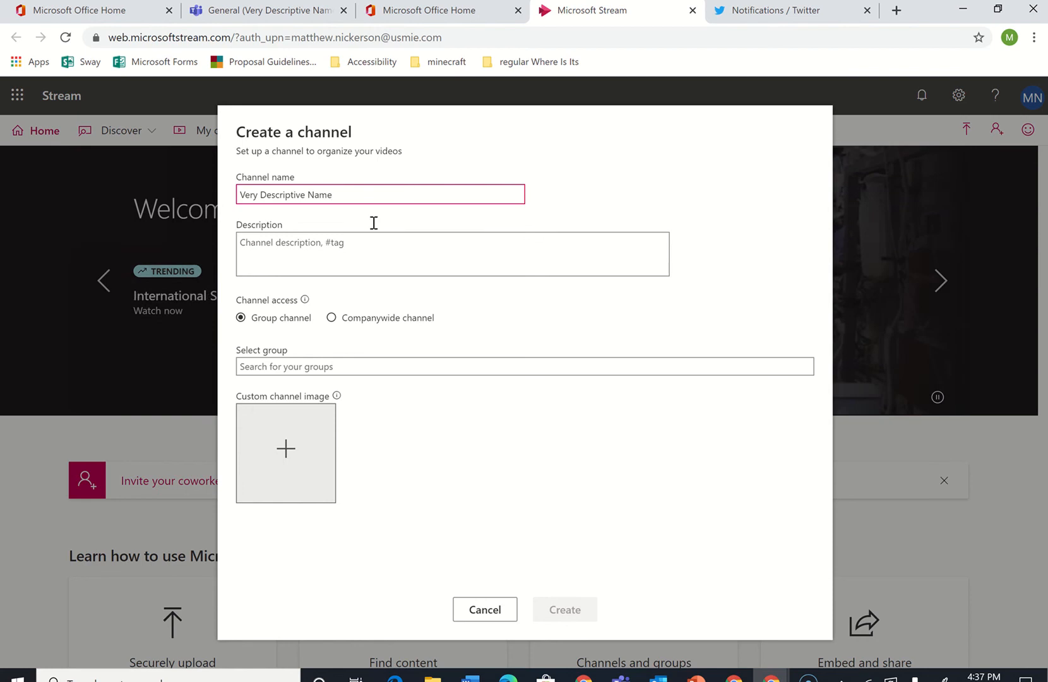
Make it a group channel for the Very Descriptive Name group and create the channel
mouse_move(305, 300)
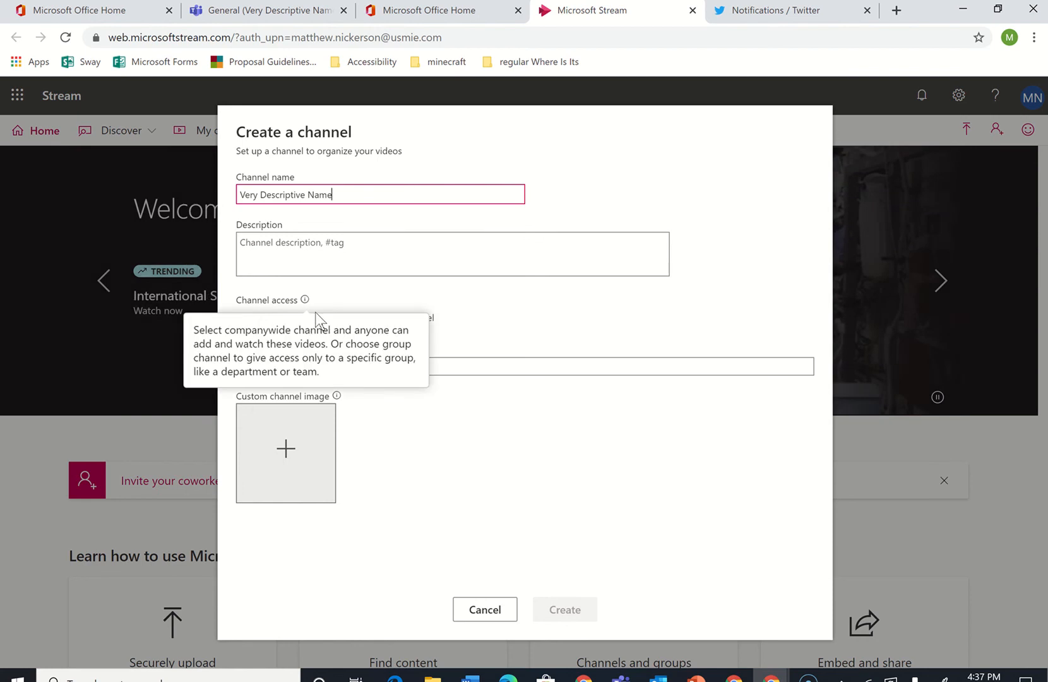
left_click(440, 316)
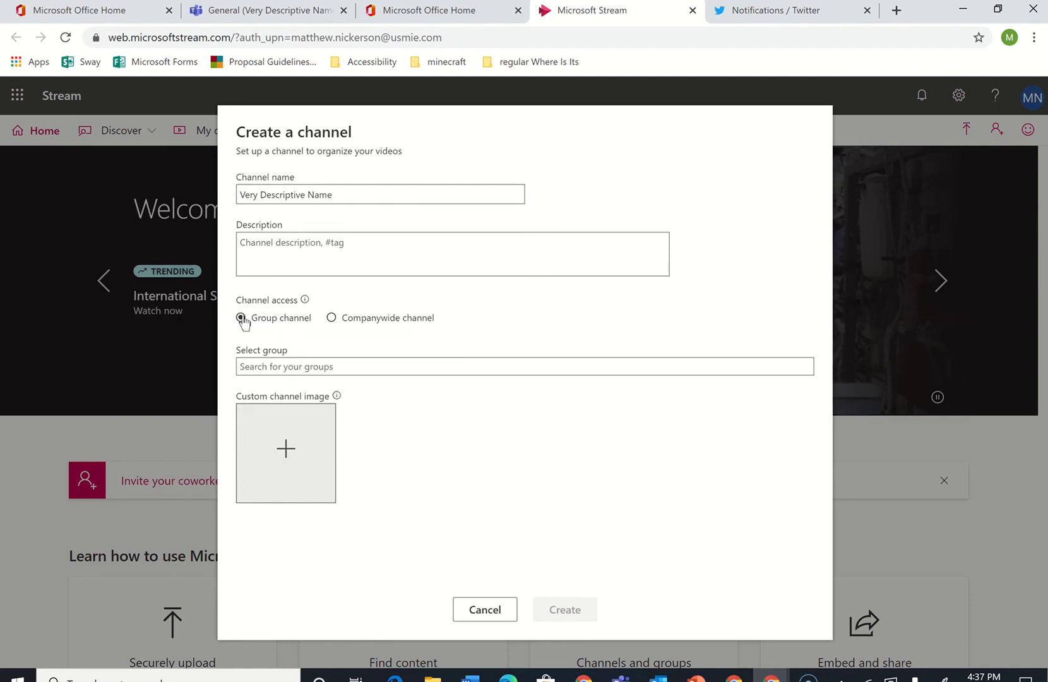
left_click(302, 371)
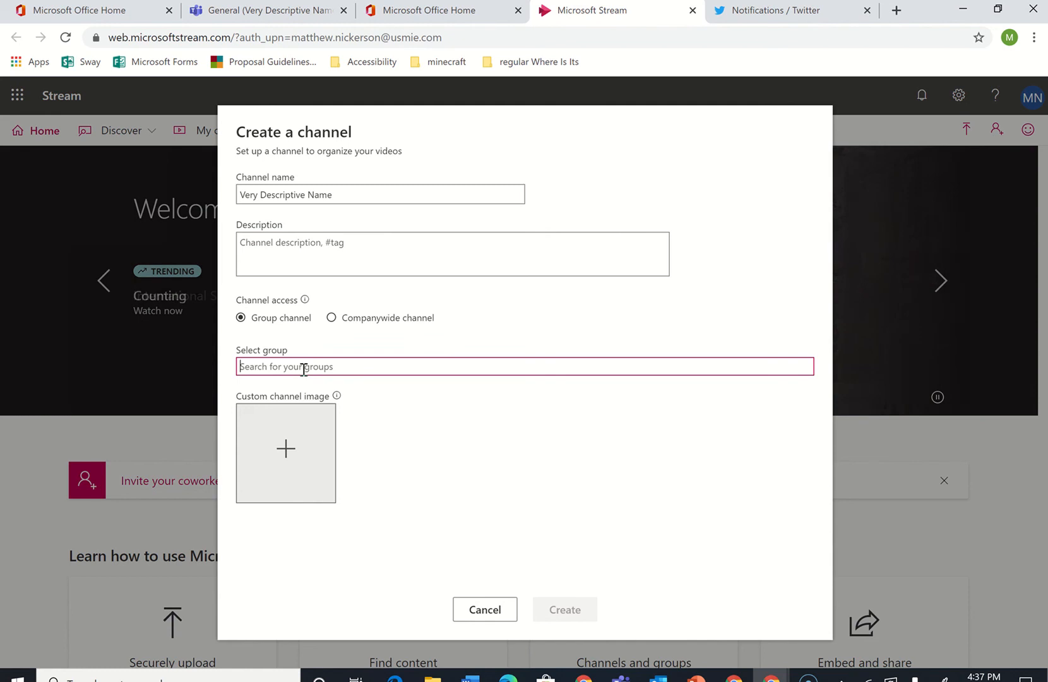
type("very")
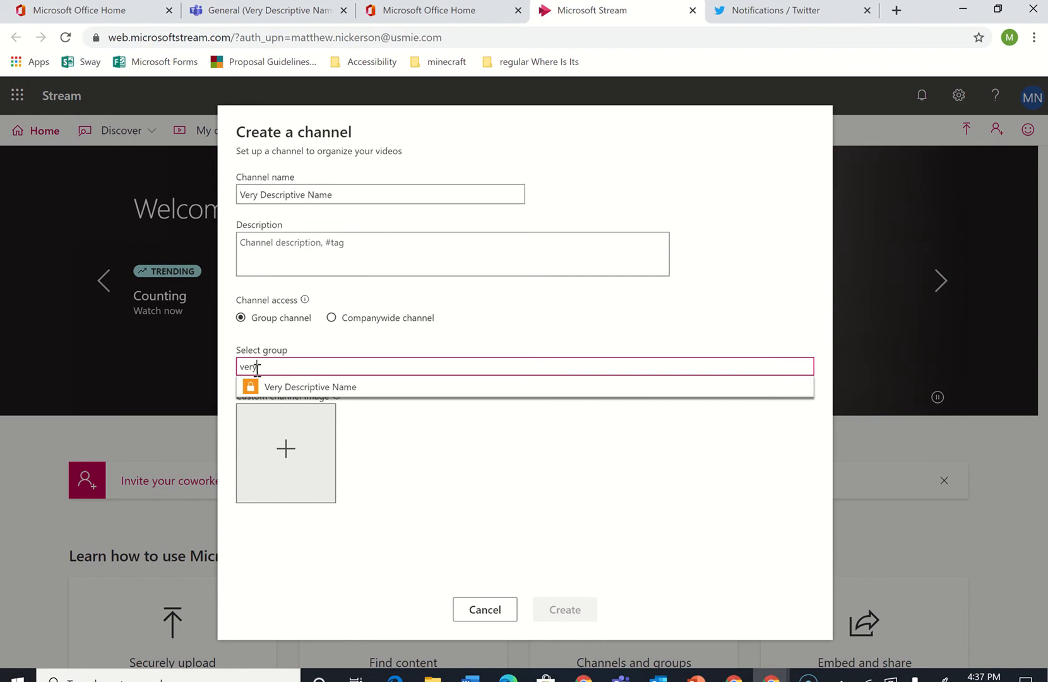
left_click(292, 392)
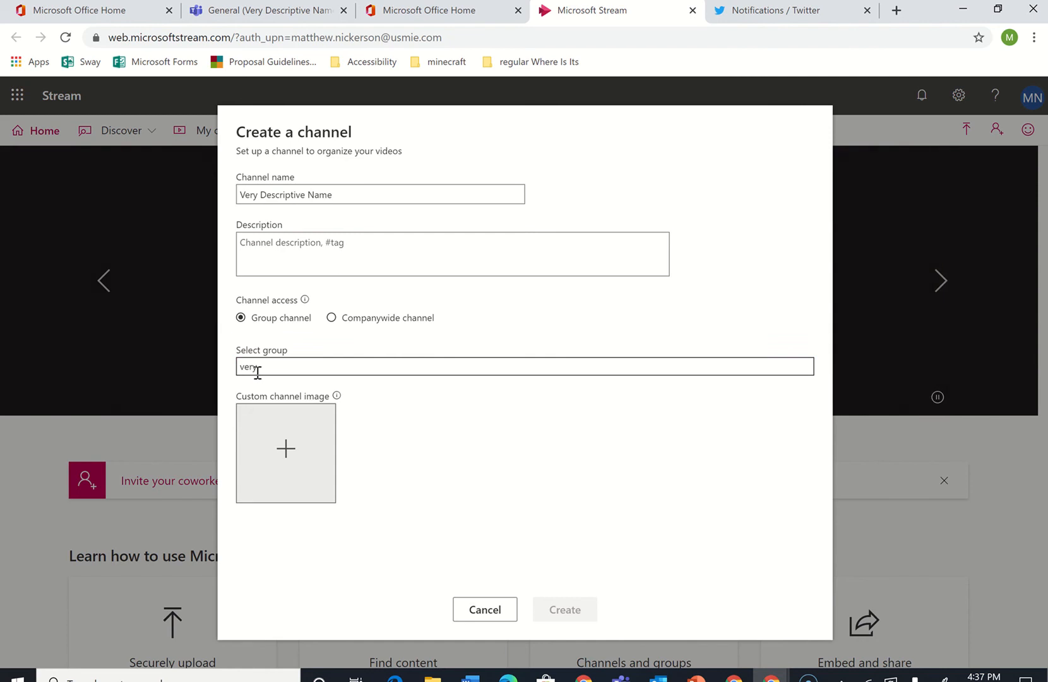
left_click(271, 367)
key("BackSpace")
key("BackSpace")
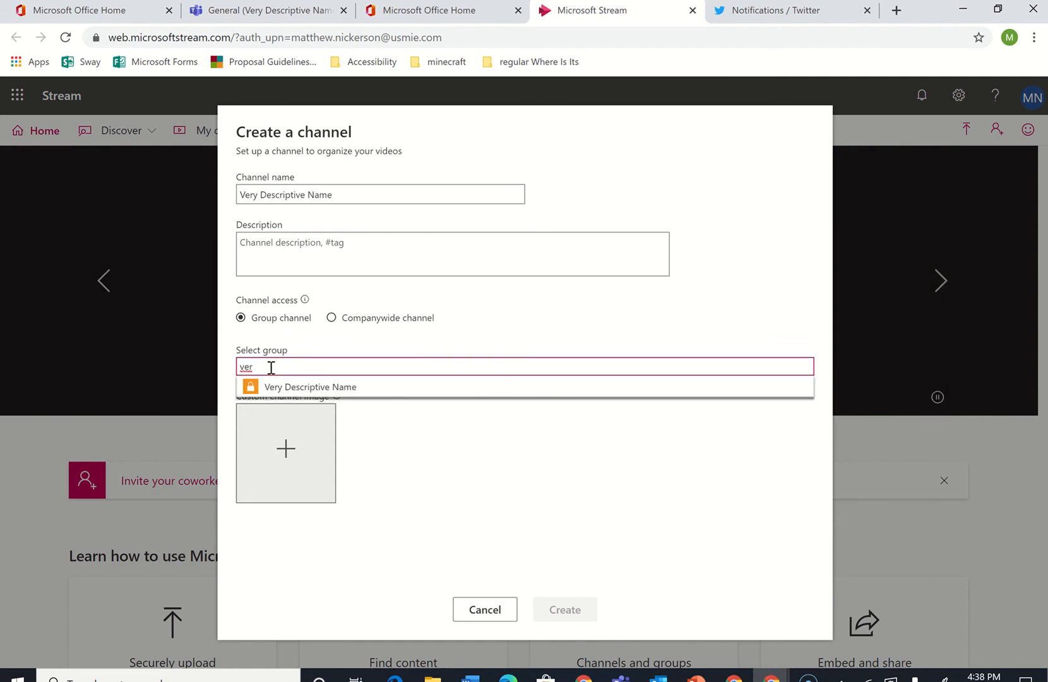
type("y")
left_click(284, 387)
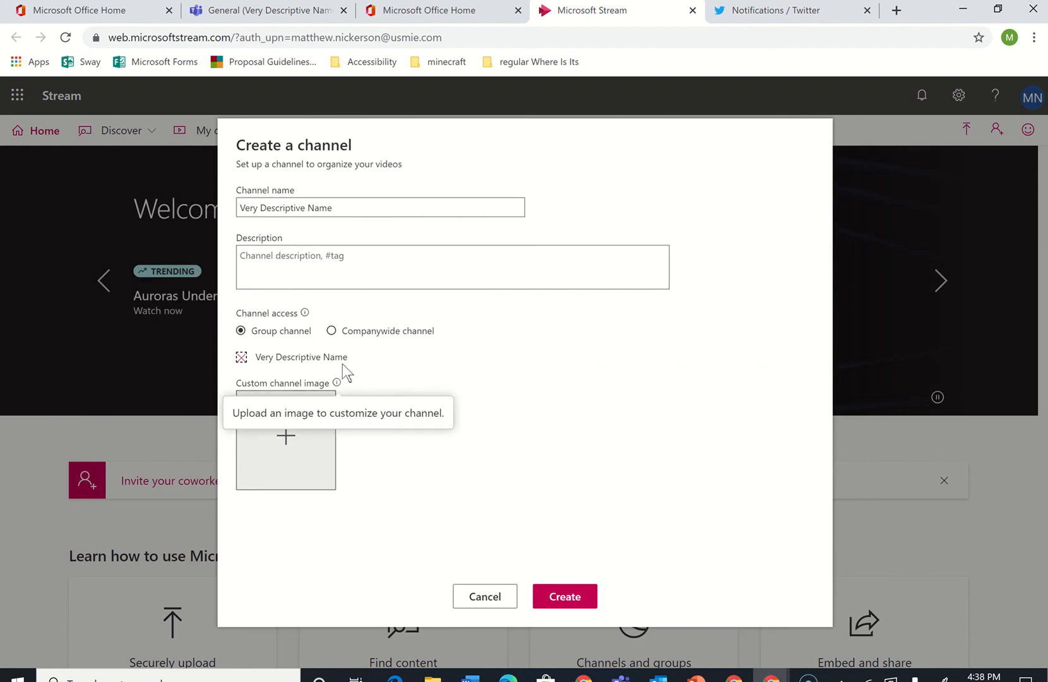
left_click(575, 611)
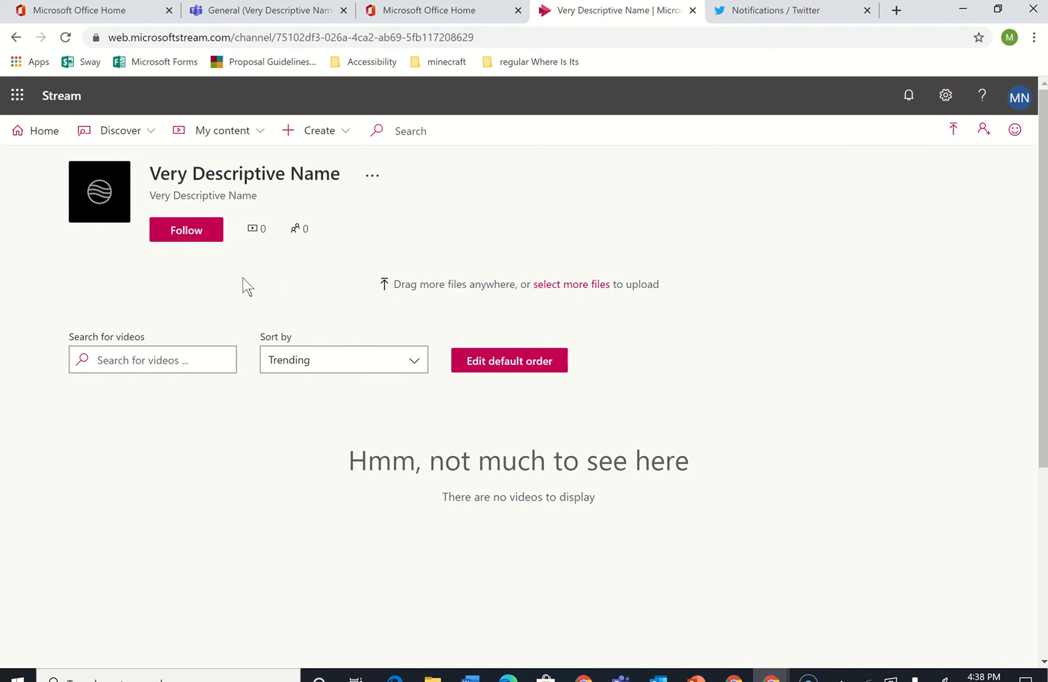
Open the Very Descriptive Name channel from the list of your own channels
left_click(217, 137)
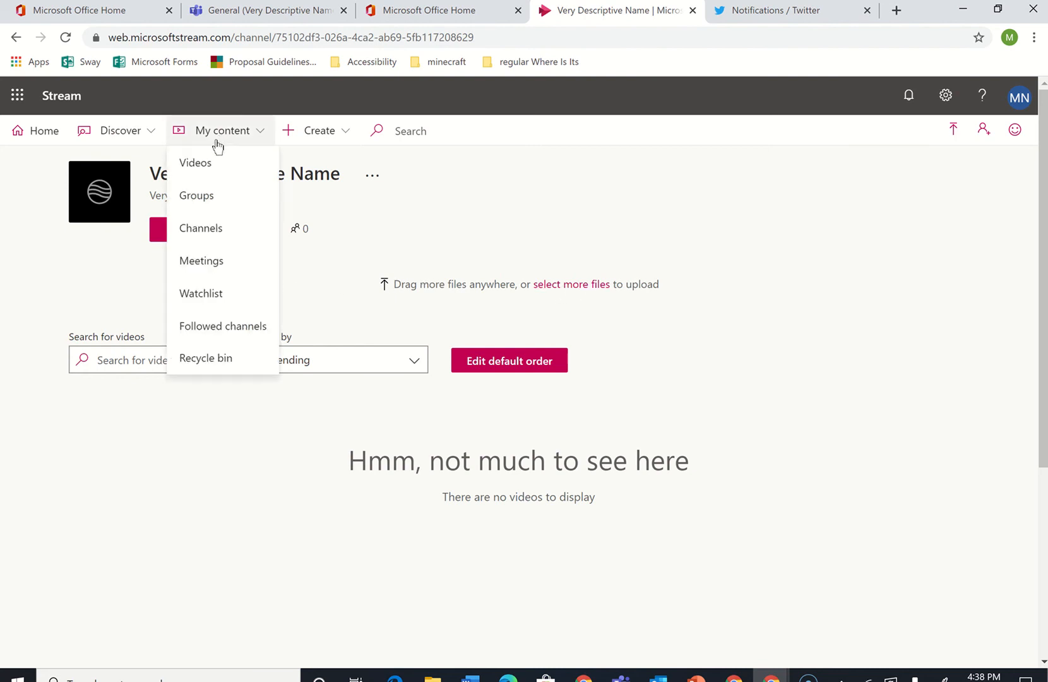
left_click(206, 162)
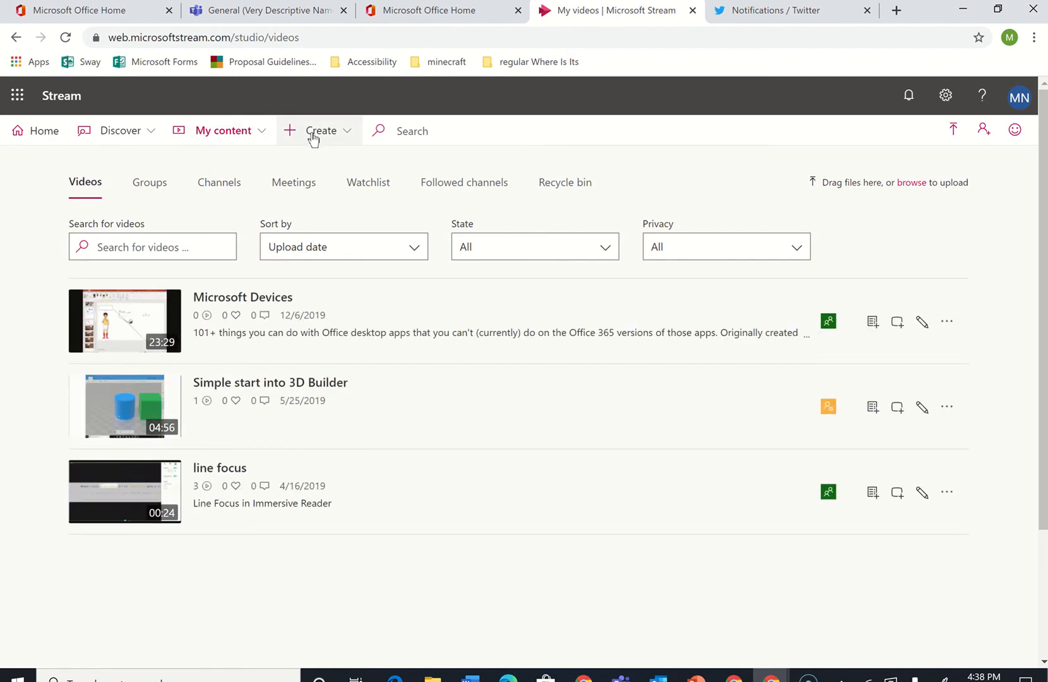
left_click(263, 132)
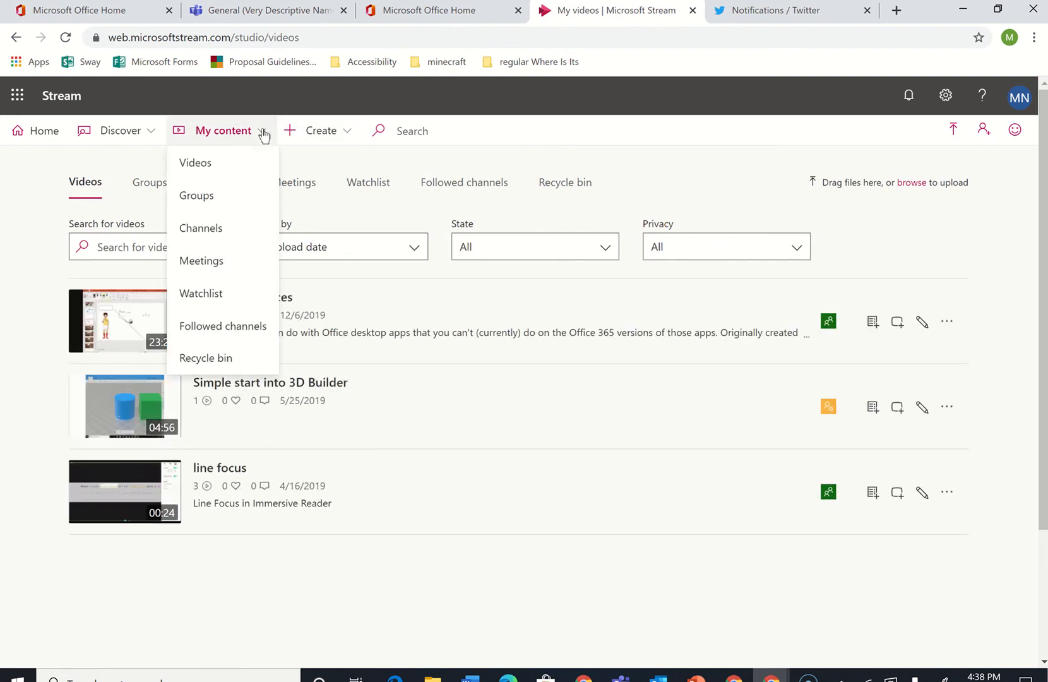
left_click(214, 231)
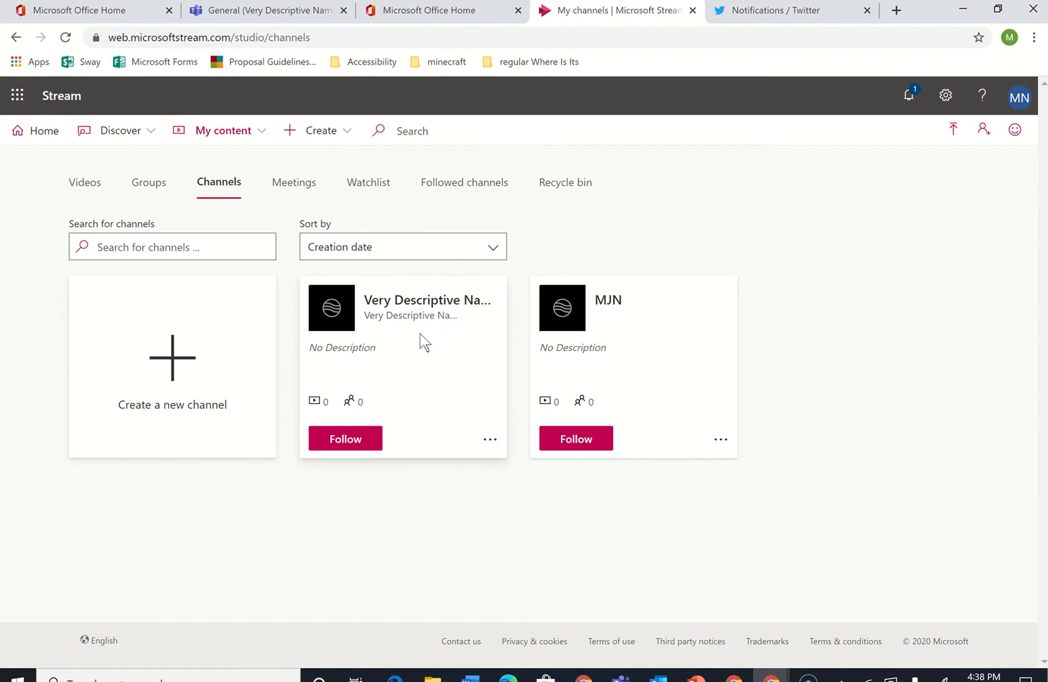
left_click(441, 298)
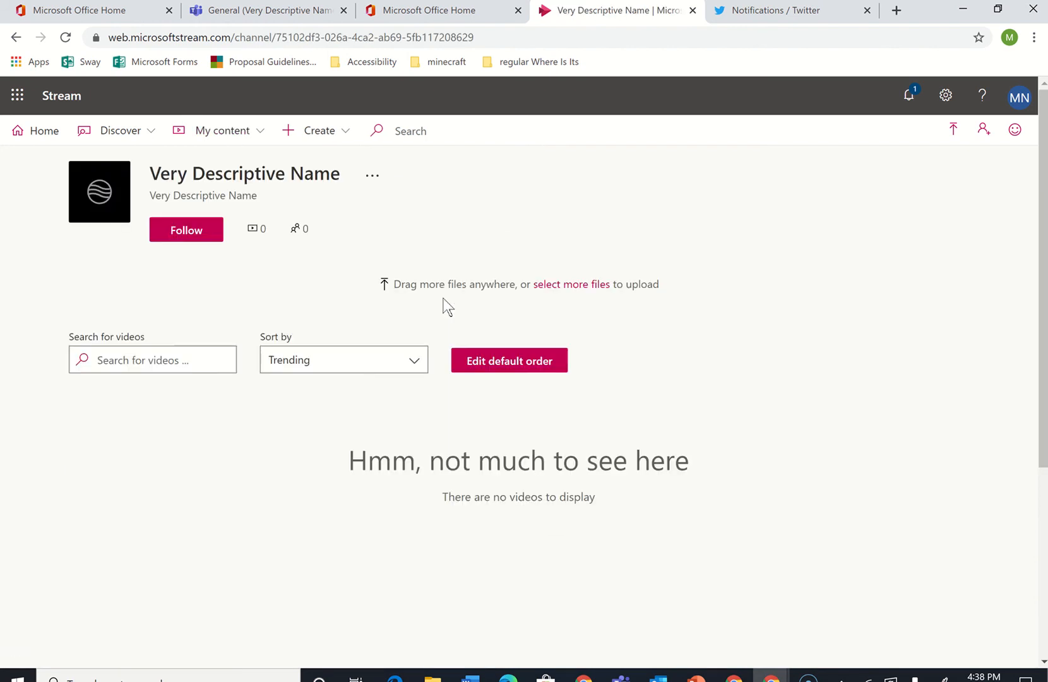
Upload the video file 1 Open Teams to the channel
left_click(561, 287)
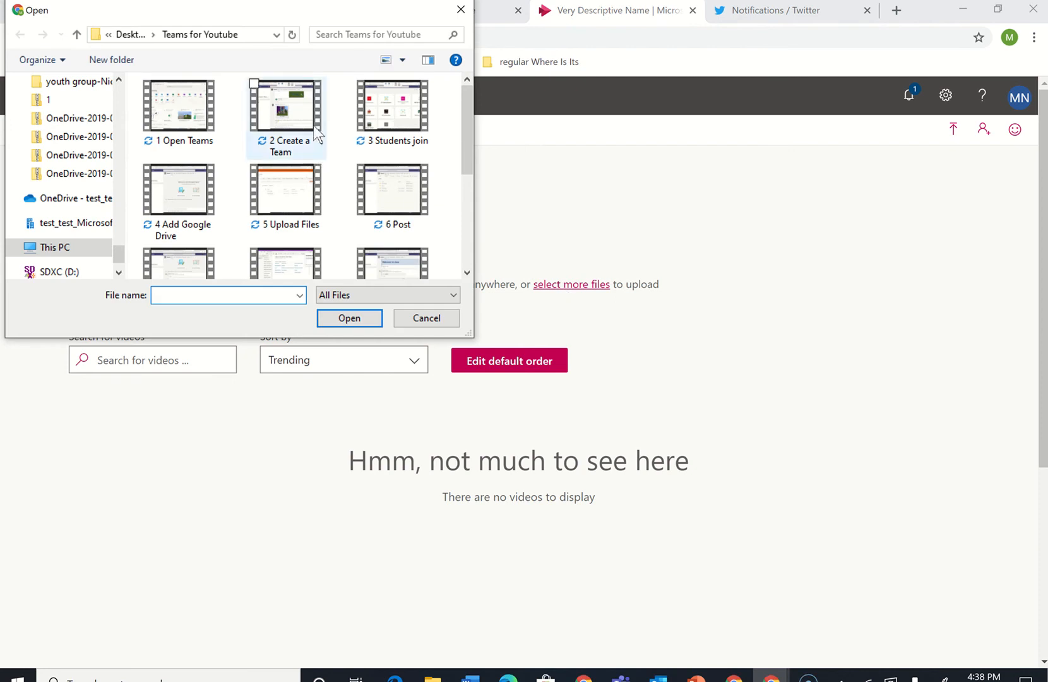
left_click(201, 119)
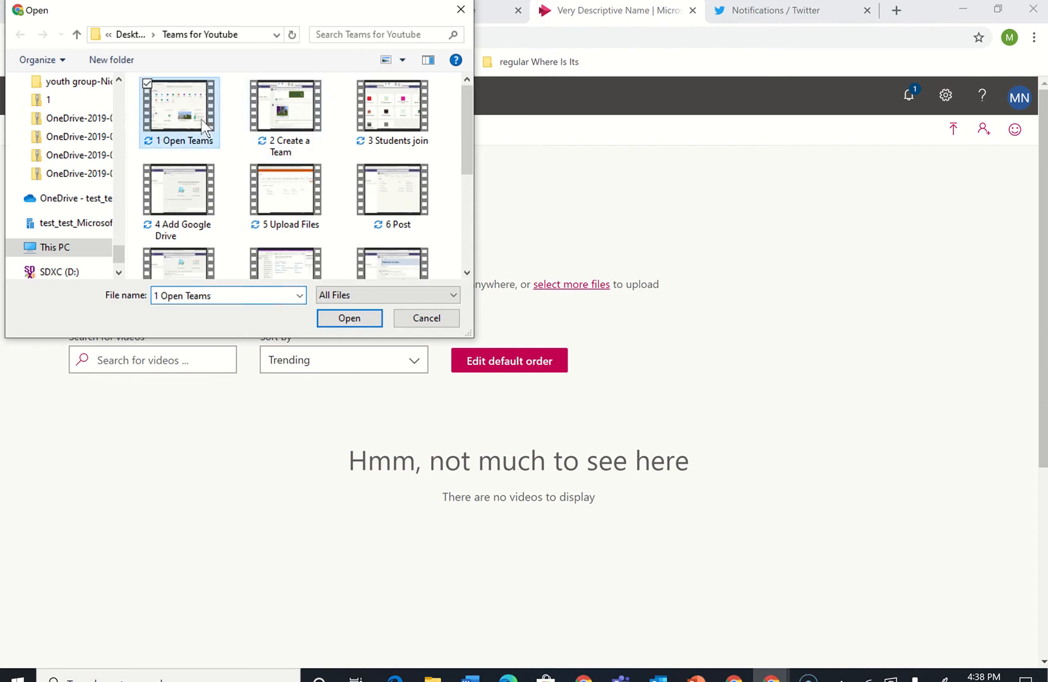
left_click(339, 325)
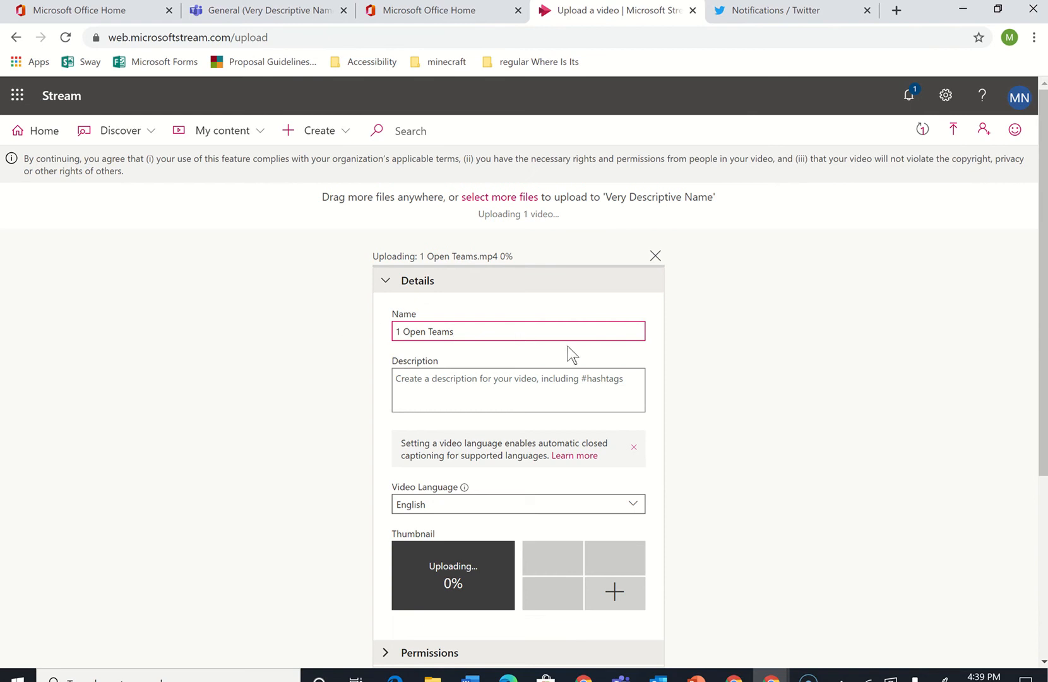
Expand the video's permissions and toggle the Owner box for the Very Descriptive Name group
left_click(522, 376)
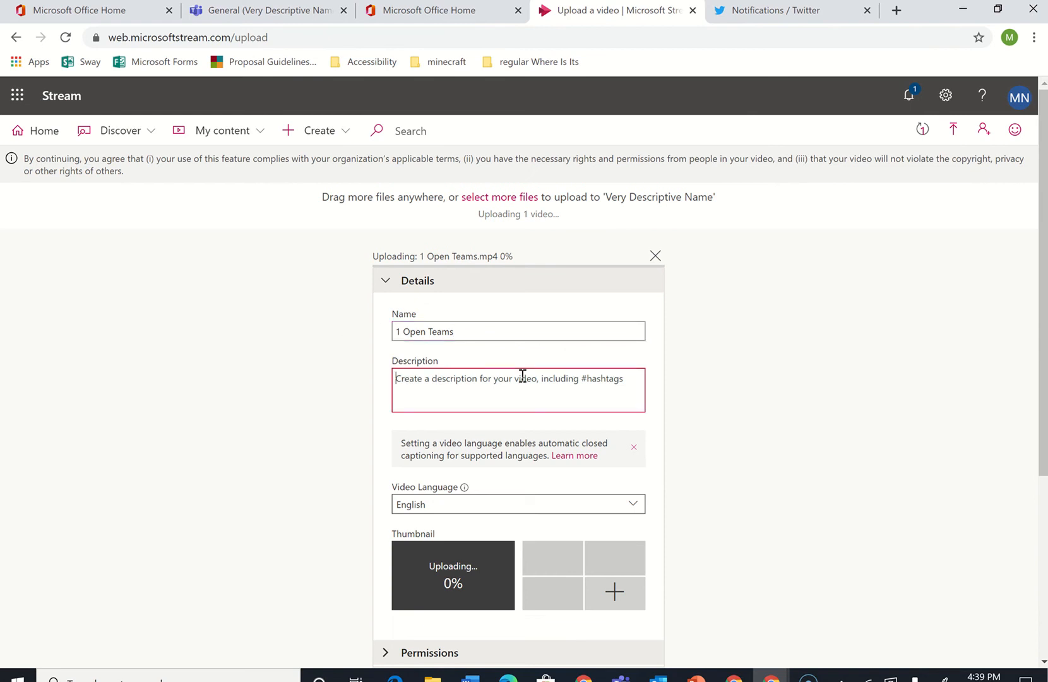
scroll(761, 287, "down", 2)
scroll(761, 287, "down", 2)
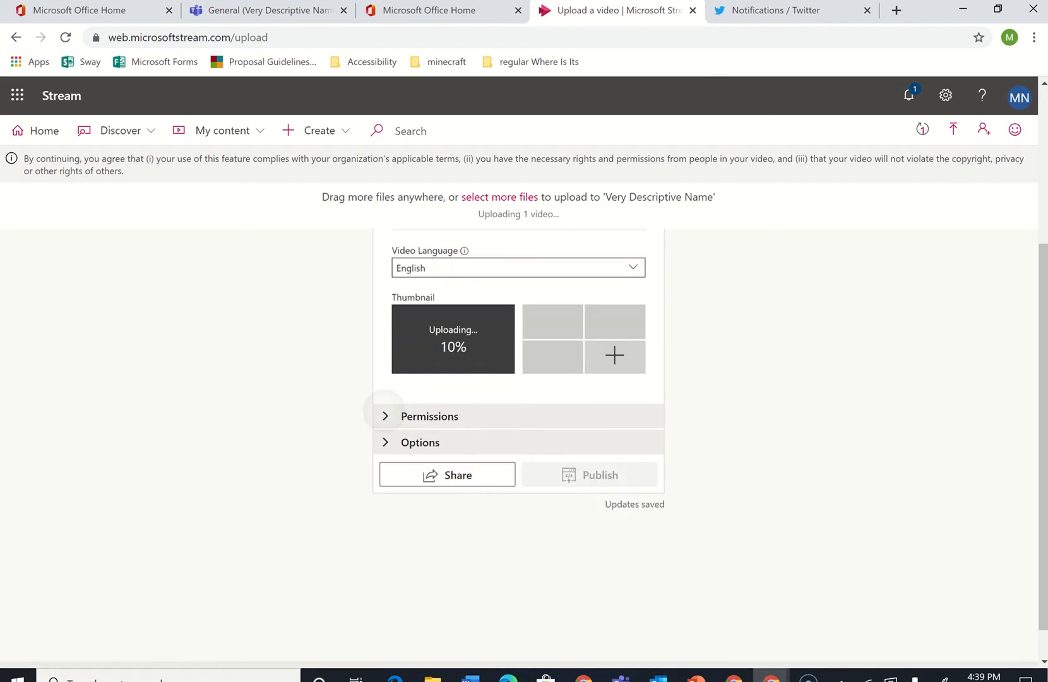
left_click(386, 416)
scroll(518, 379, "up", 2)
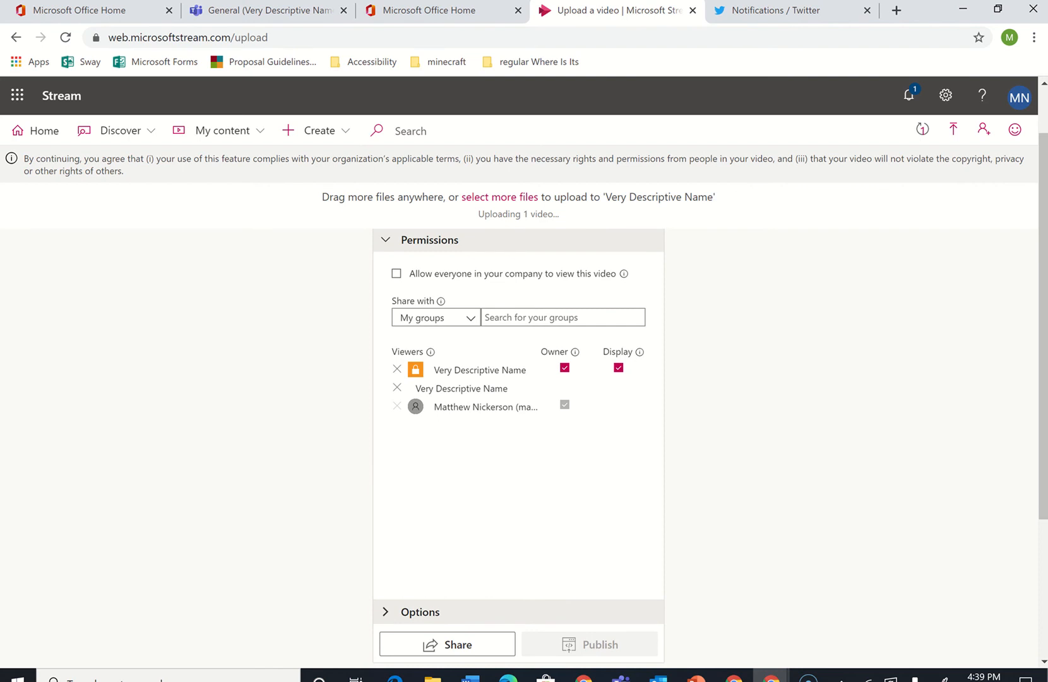
left_click(565, 367)
Toggle the People and Comments switches in the video's options and publish the video
mouse_move(575, 352)
left_click(415, 610)
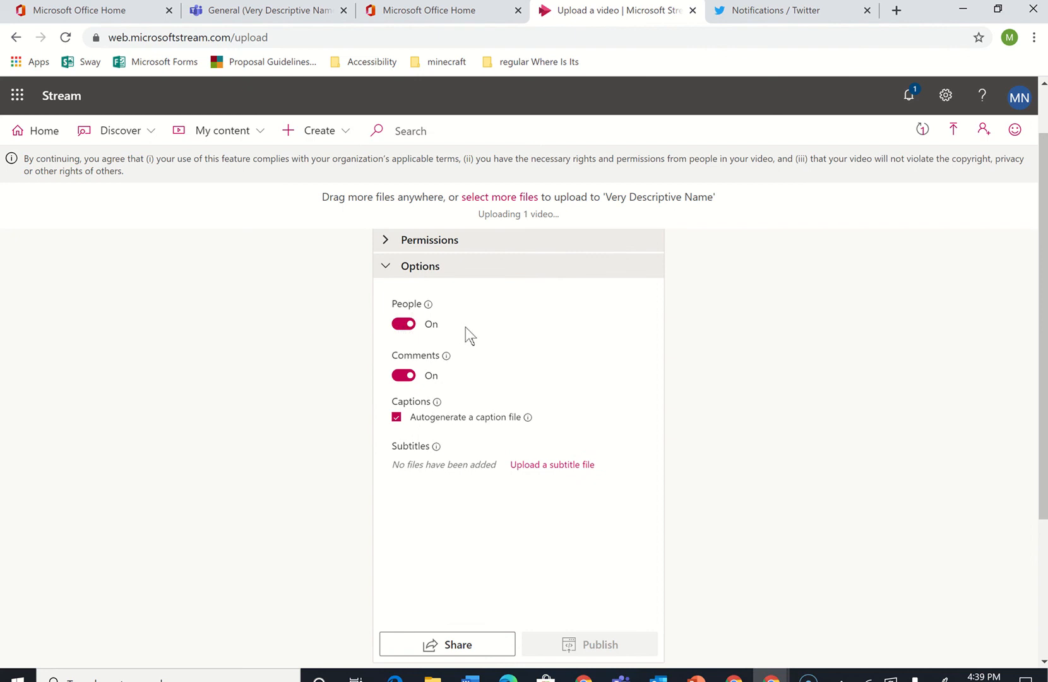
left_click(404, 324)
left_click(406, 328)
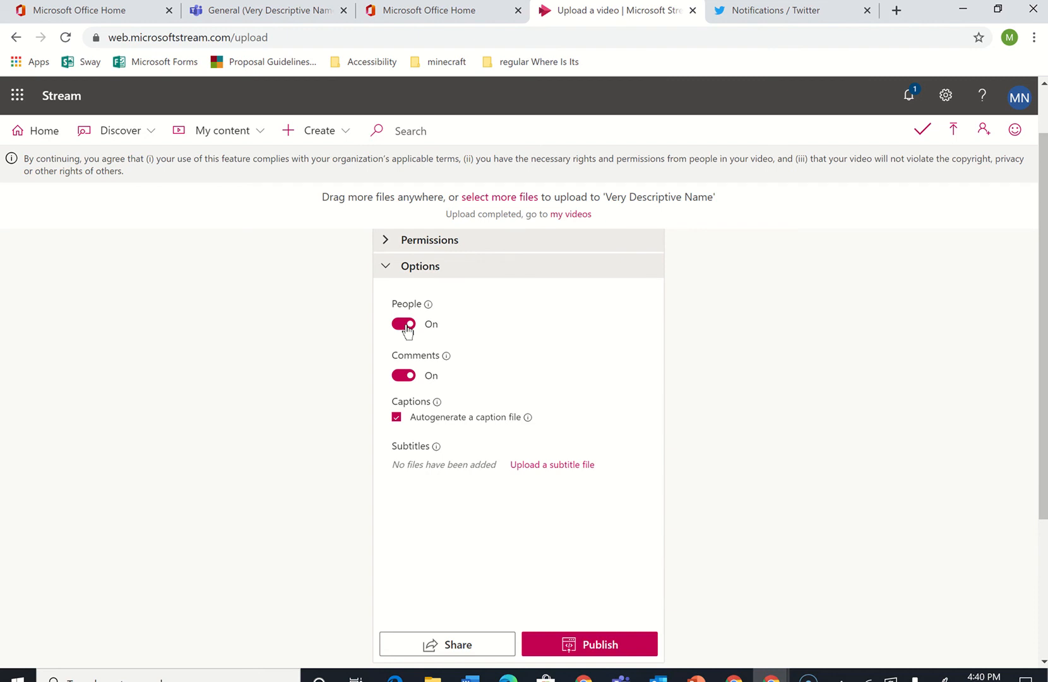
left_click(405, 377)
left_click(575, 643)
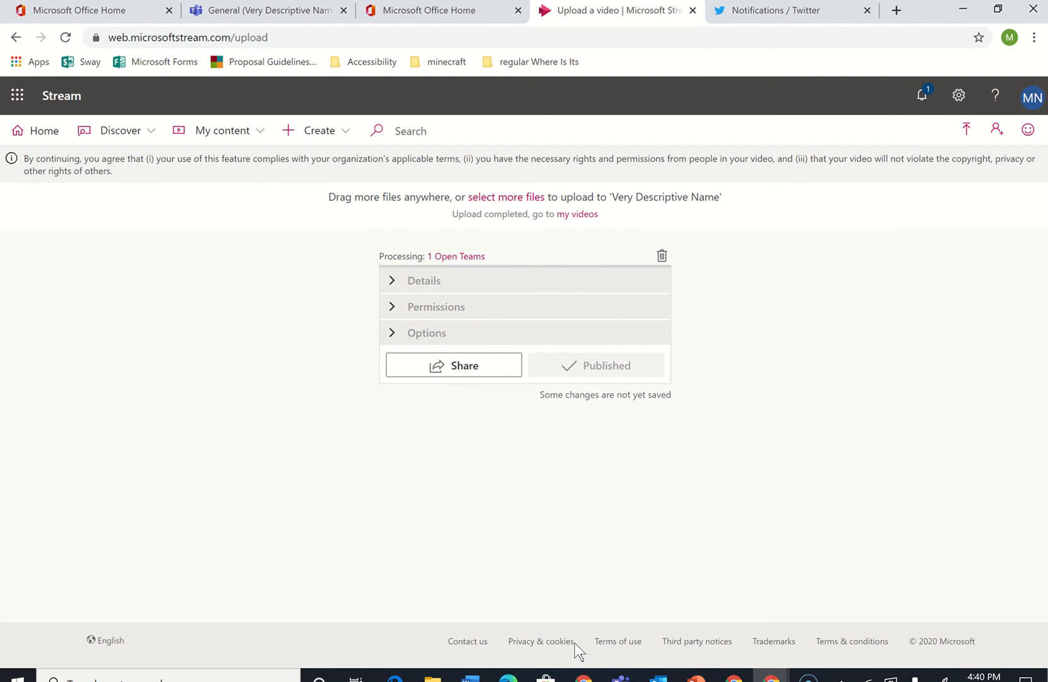
Copy the video's direct share link and return to the Teams General channel
left_click(464, 368)
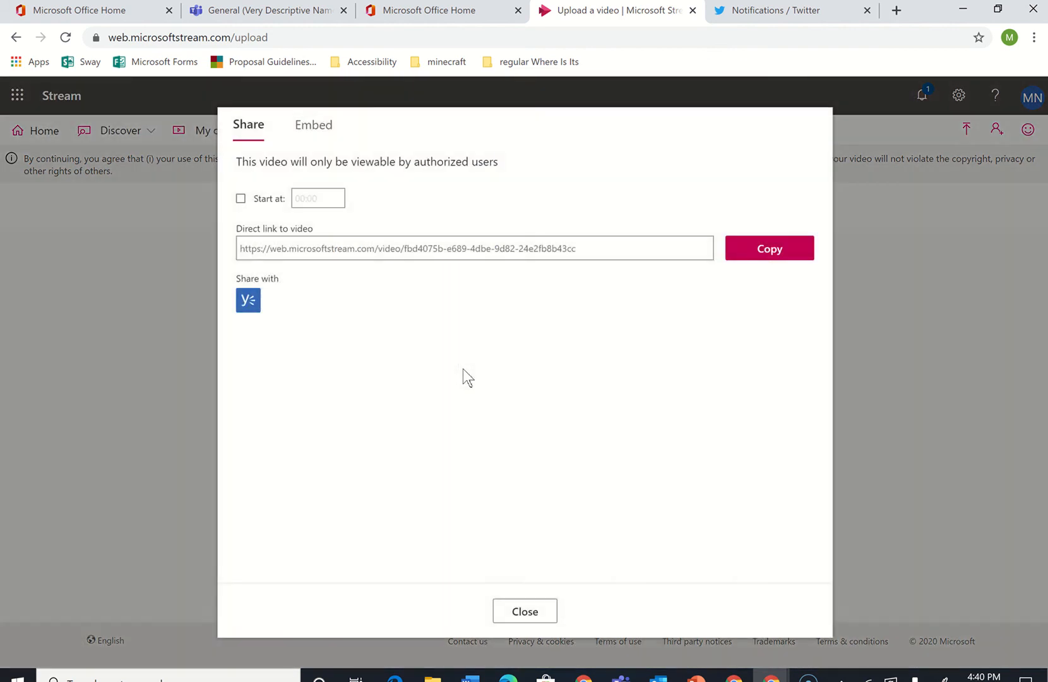
left_click(763, 248)
left_click(288, 12)
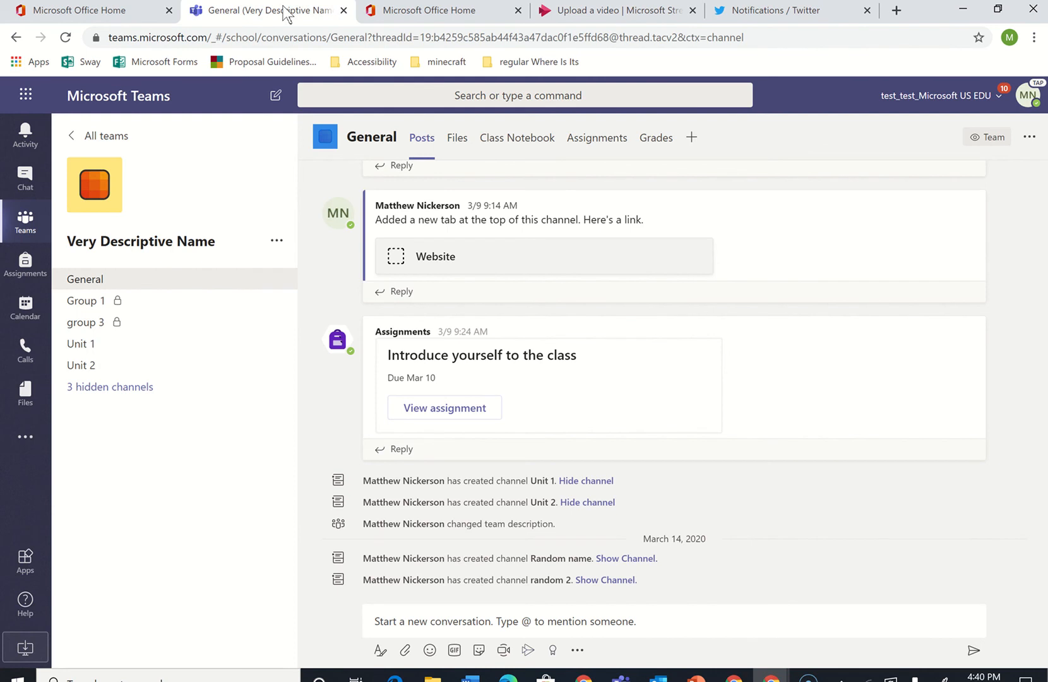
Paste the copied video link into a new conversation in the General channel and post it
left_click(407, 622)
key("ctrl+v")
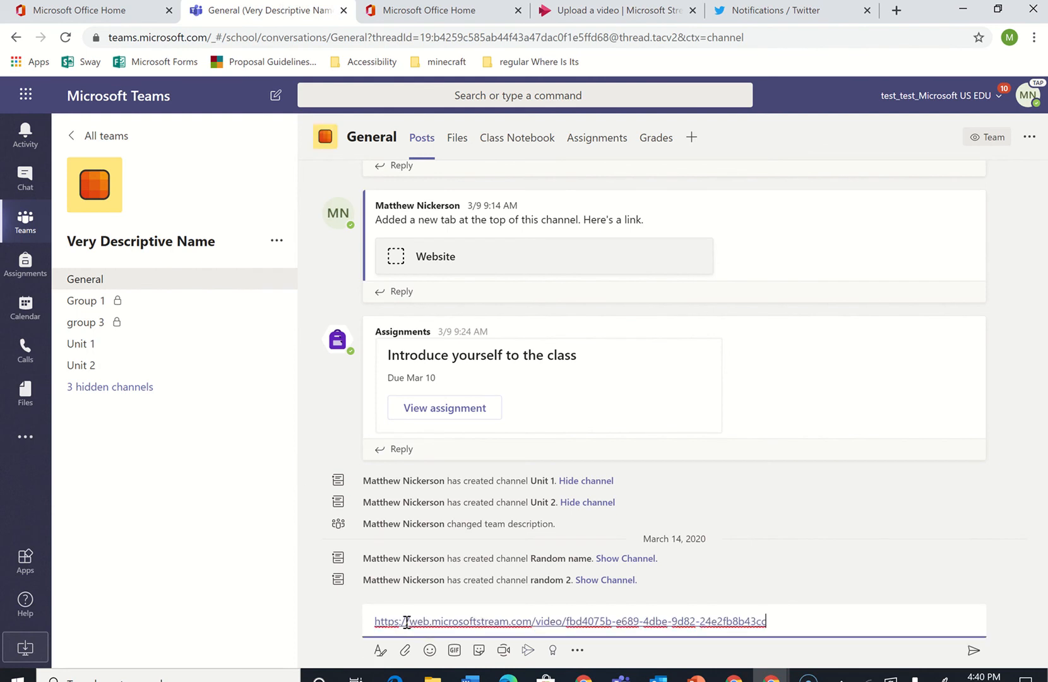
key("Return")
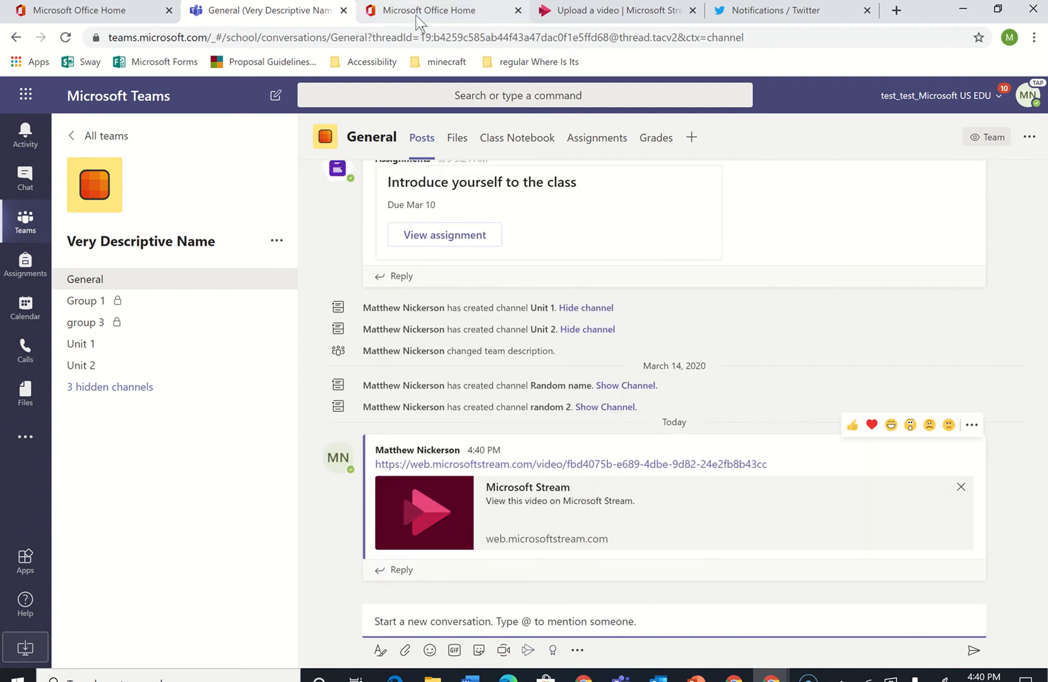
Close the Stream share dialog and open the list of your Stream channels
mouse_move(438, 9)
left_click(378, 11)
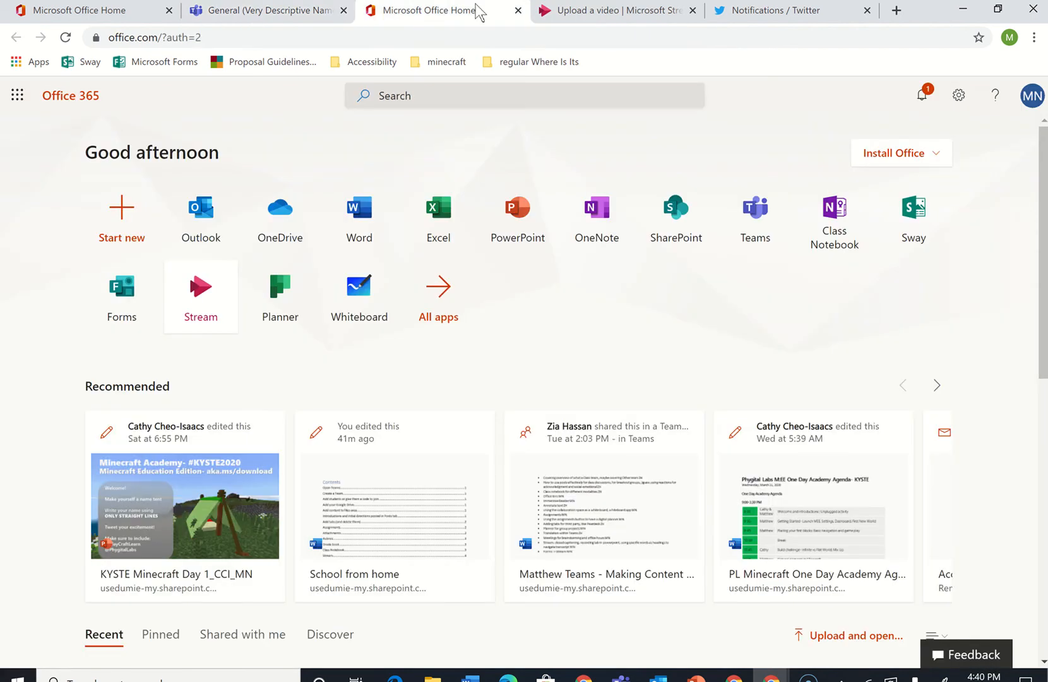
left_click(543, 13)
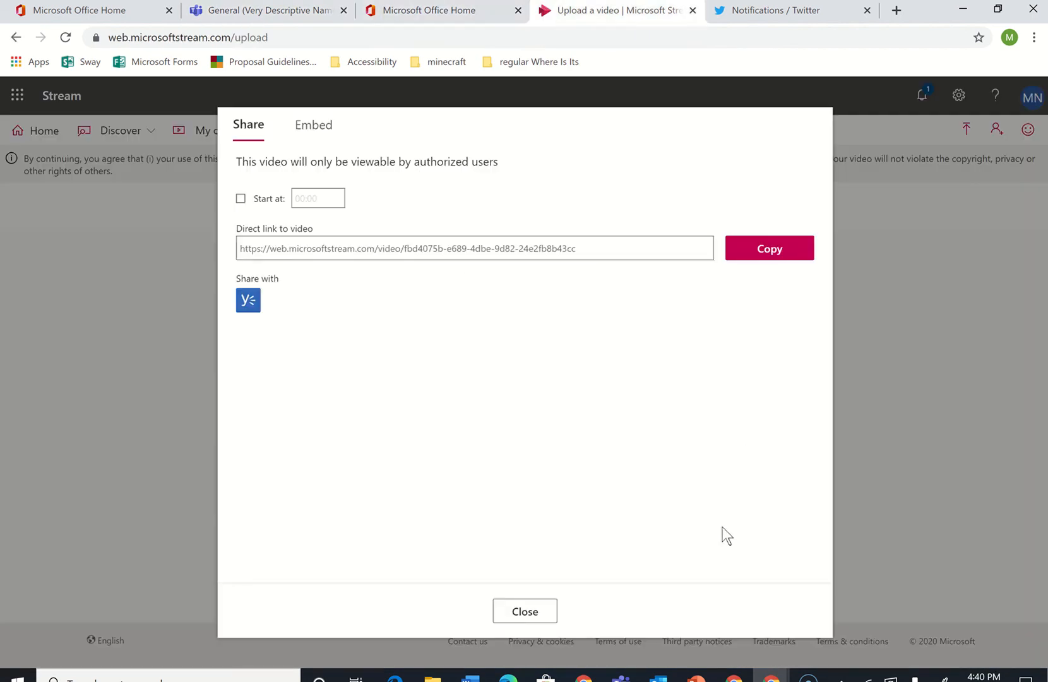
left_click(535, 610)
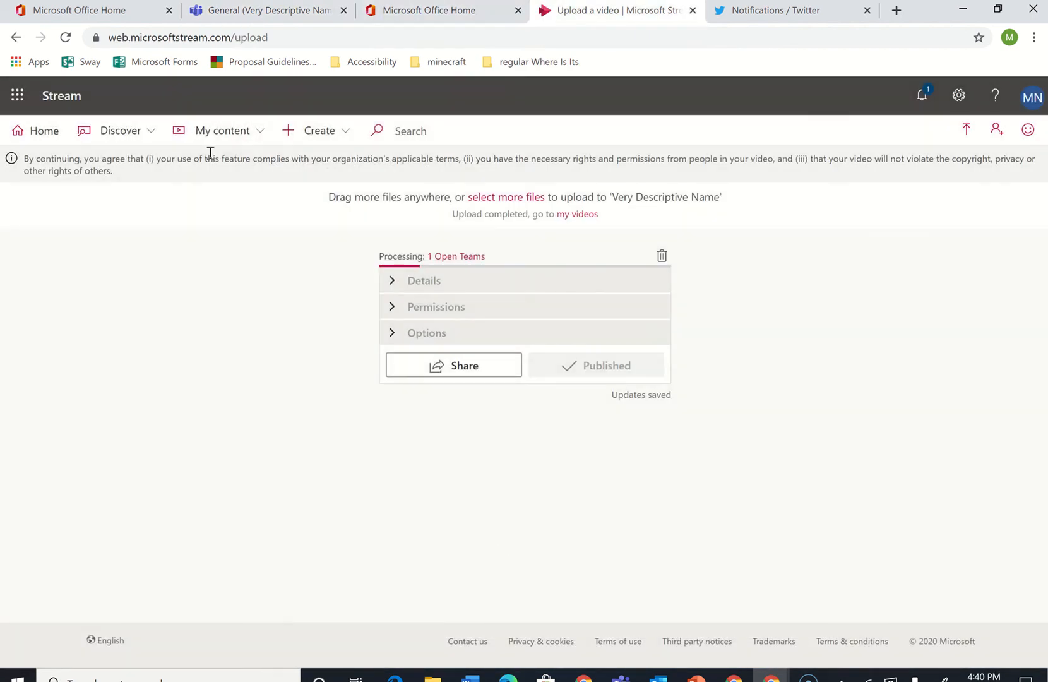
left_click(226, 137)
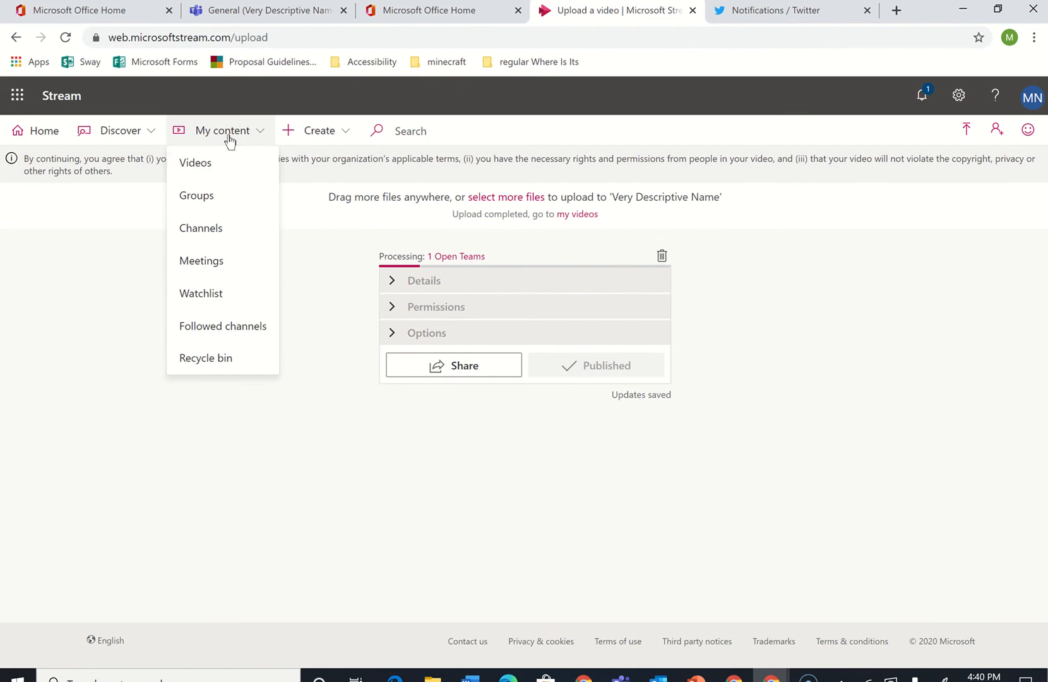
left_click(208, 231)
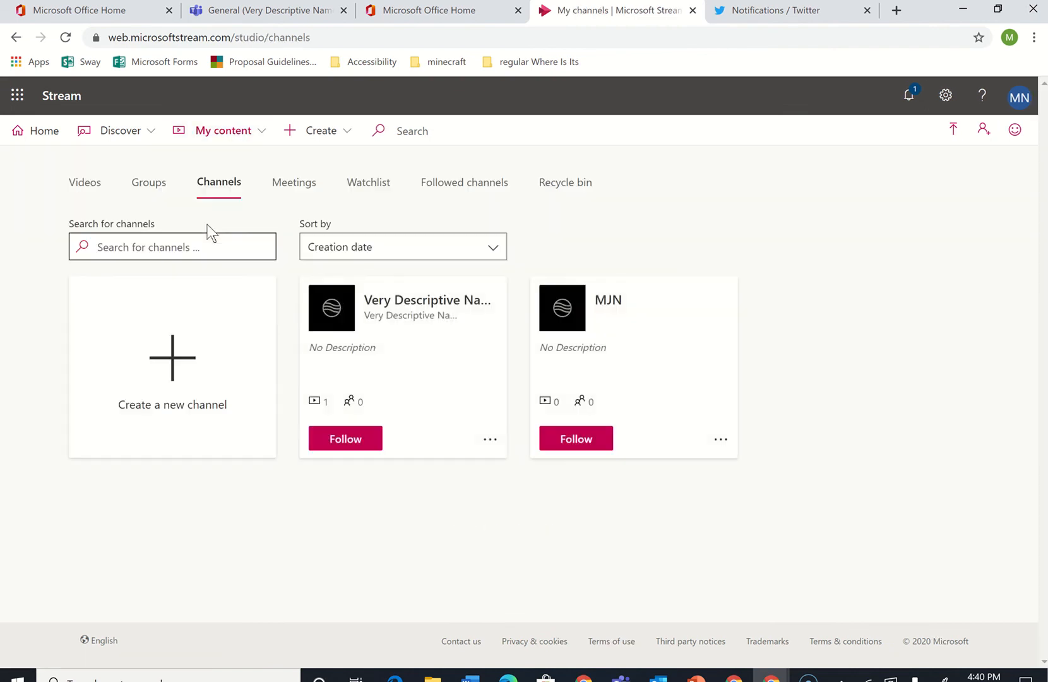
Copy the direct link of the Very Descriptive Name Stream channel from its share options
left_click(484, 440)
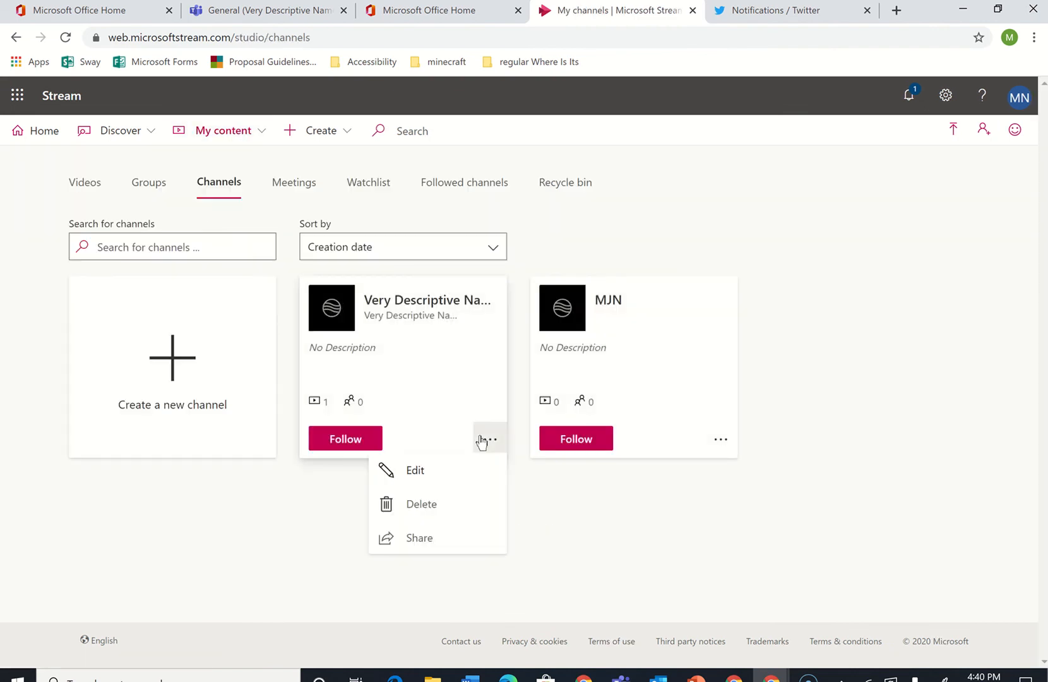
left_click(421, 547)
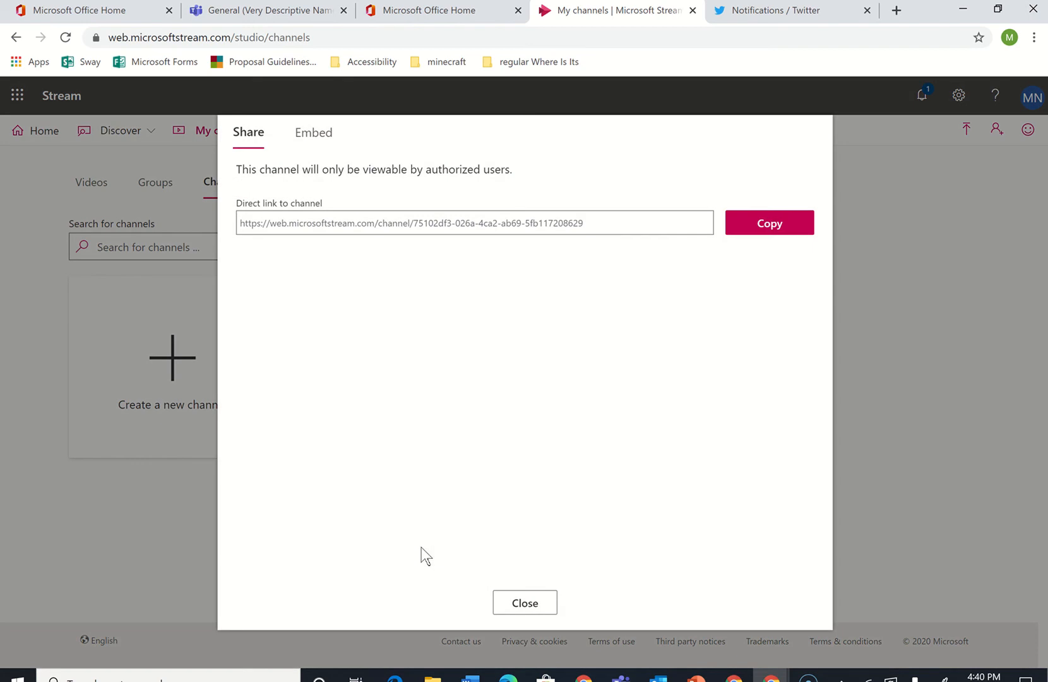
left_click(758, 231)
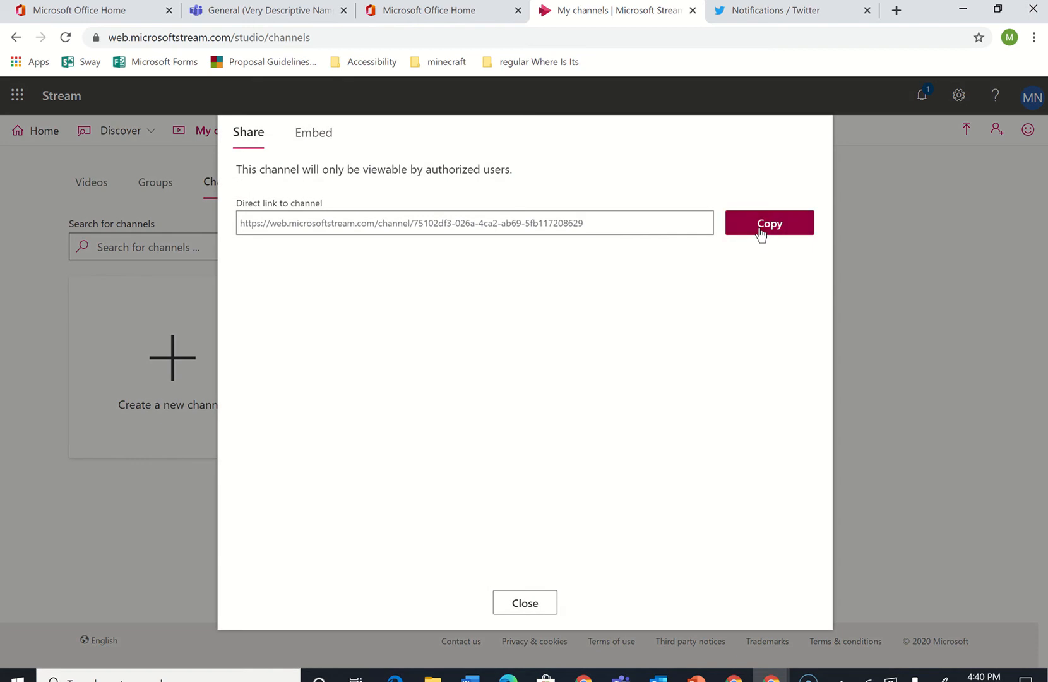
Add a Stream tab to the Teams General channel linked to the Very Descriptive Name channel via the pasted link, posting about it, and save
left_click(282, 12)
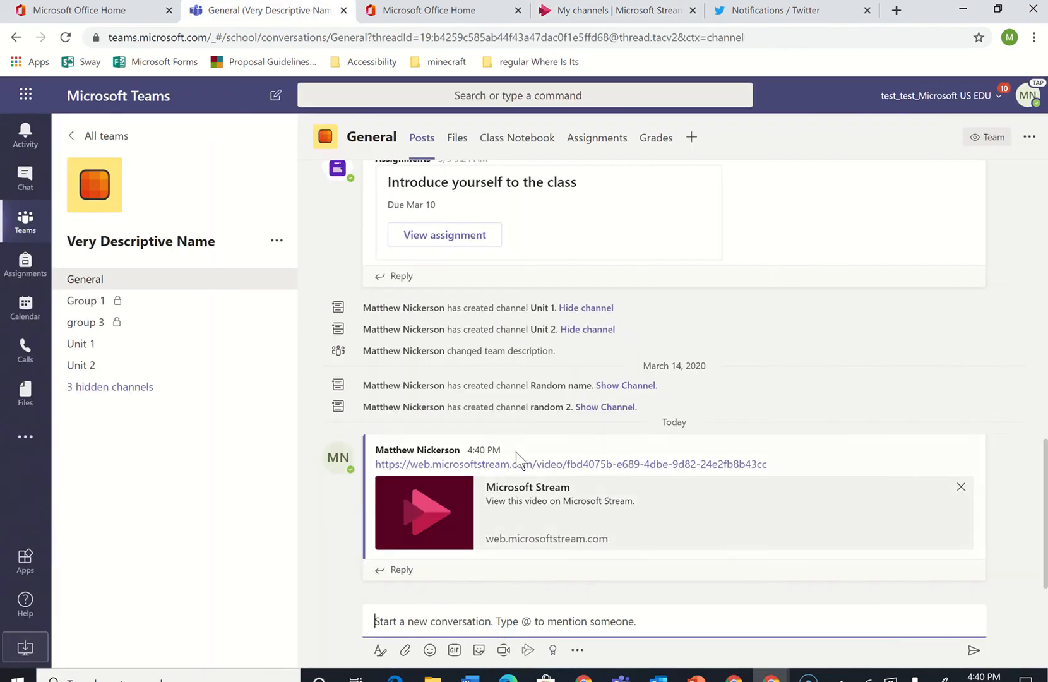
left_click(505, 627)
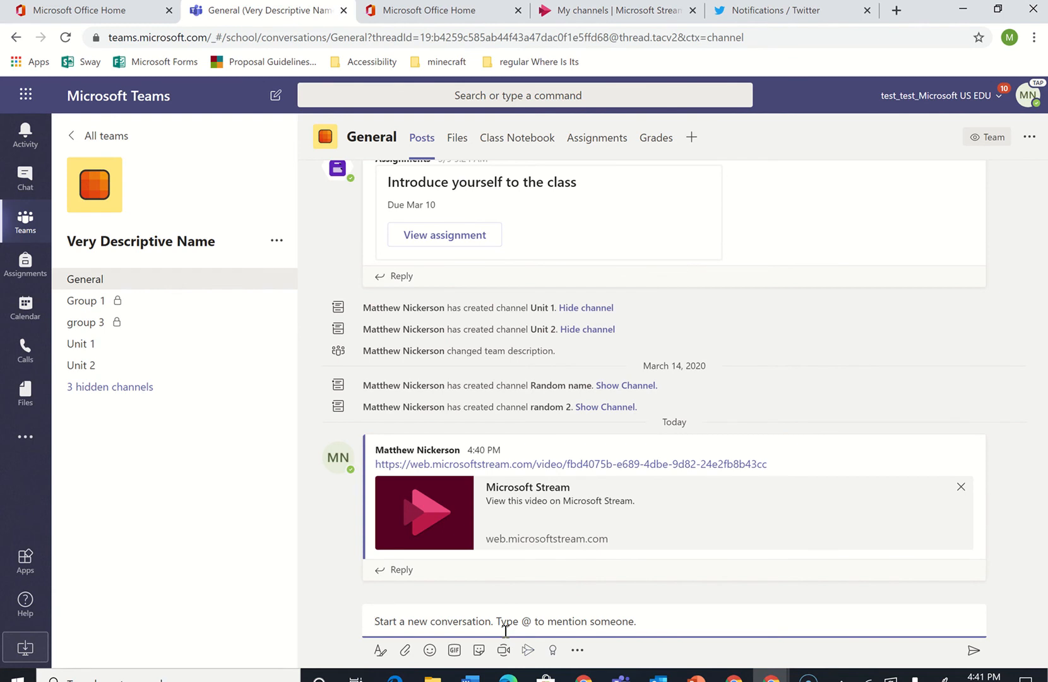
left_click(691, 136)
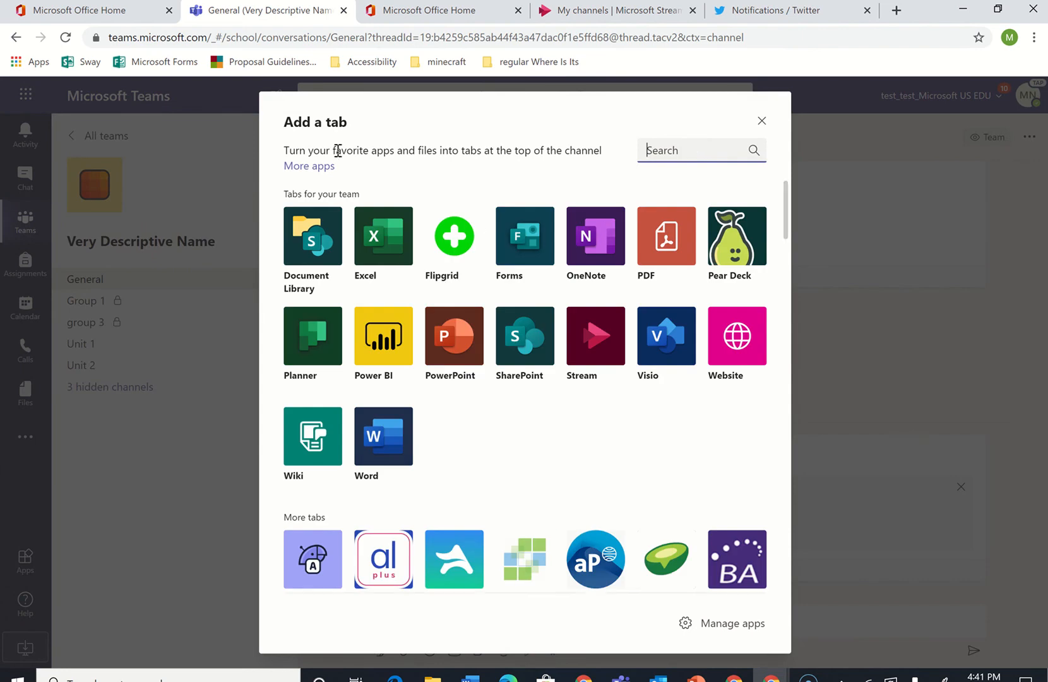
left_click(600, 357)
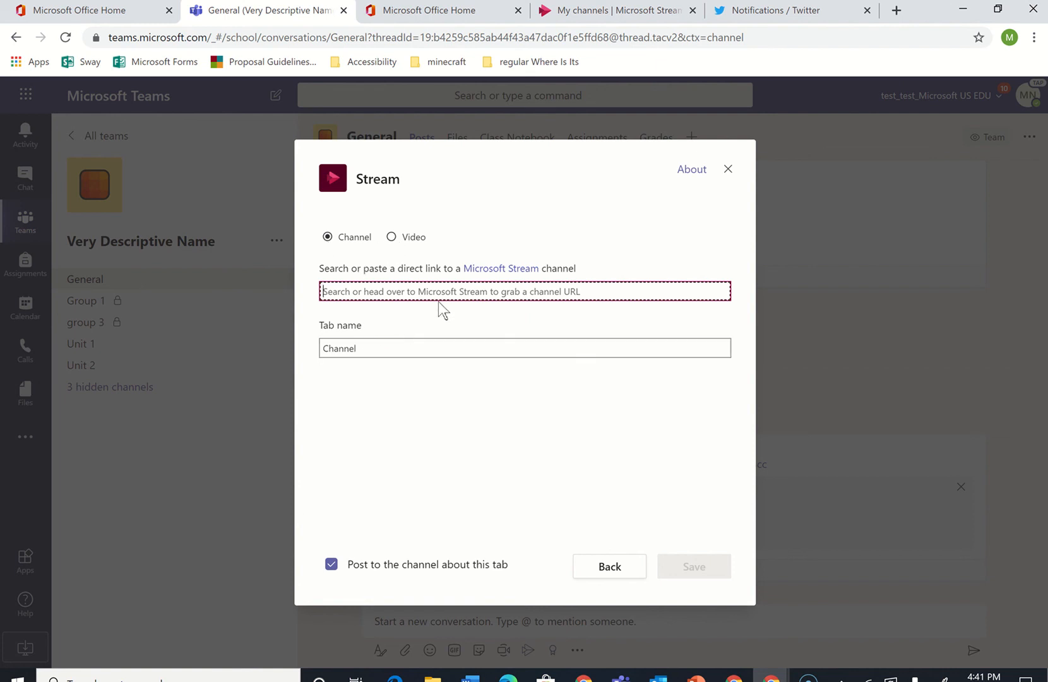
key("ctrl+v")
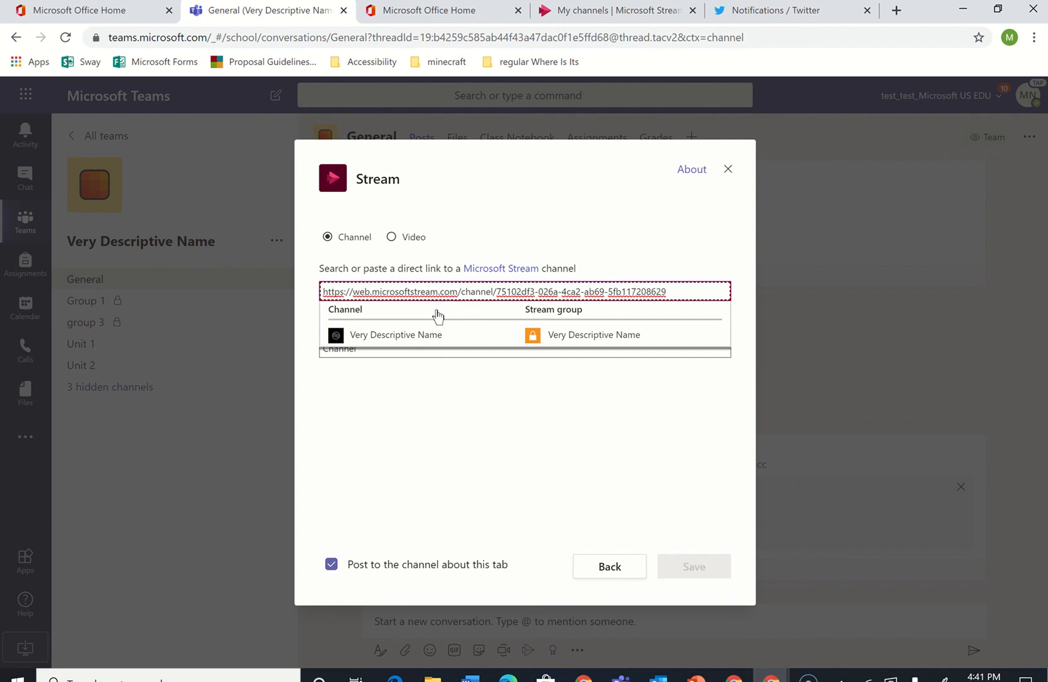
left_click(419, 336)
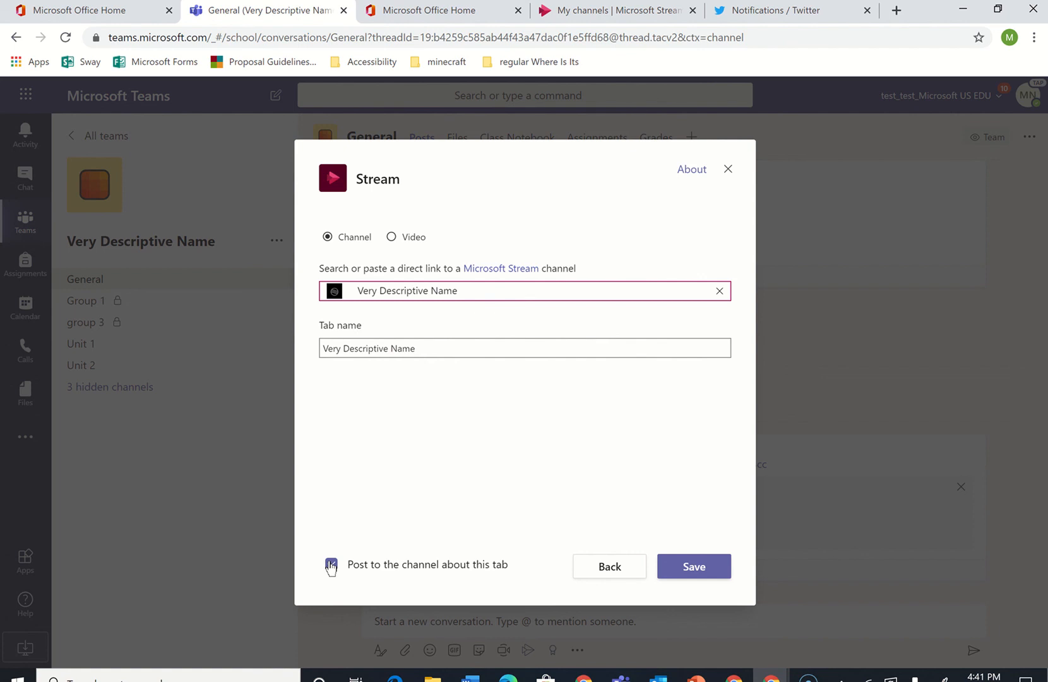
left_click(330, 564)
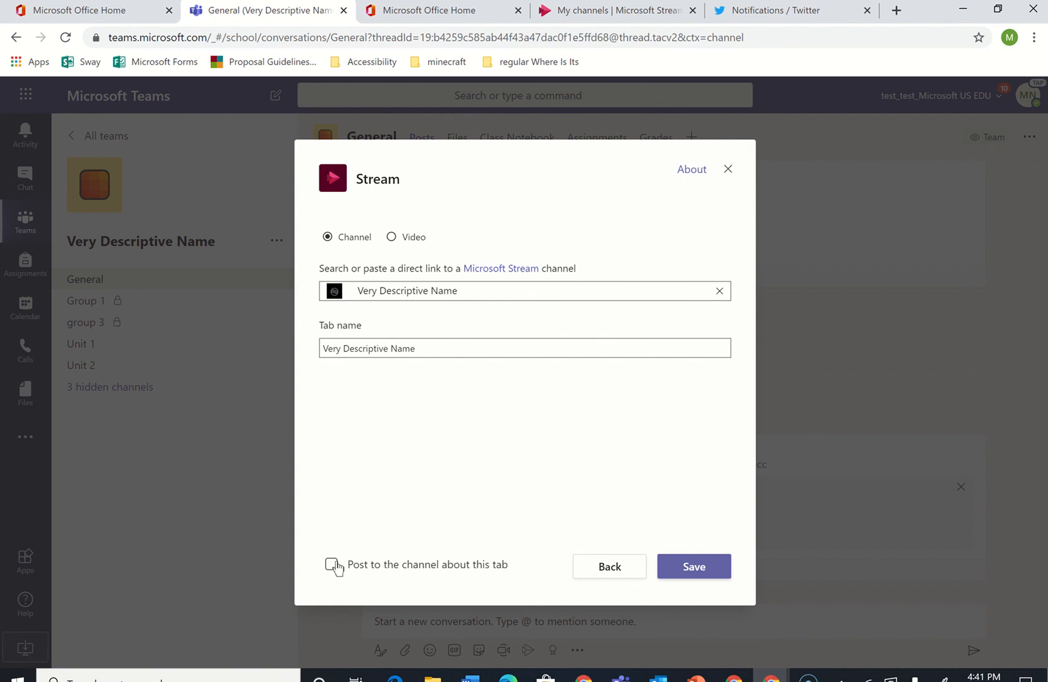
left_click(332, 564)
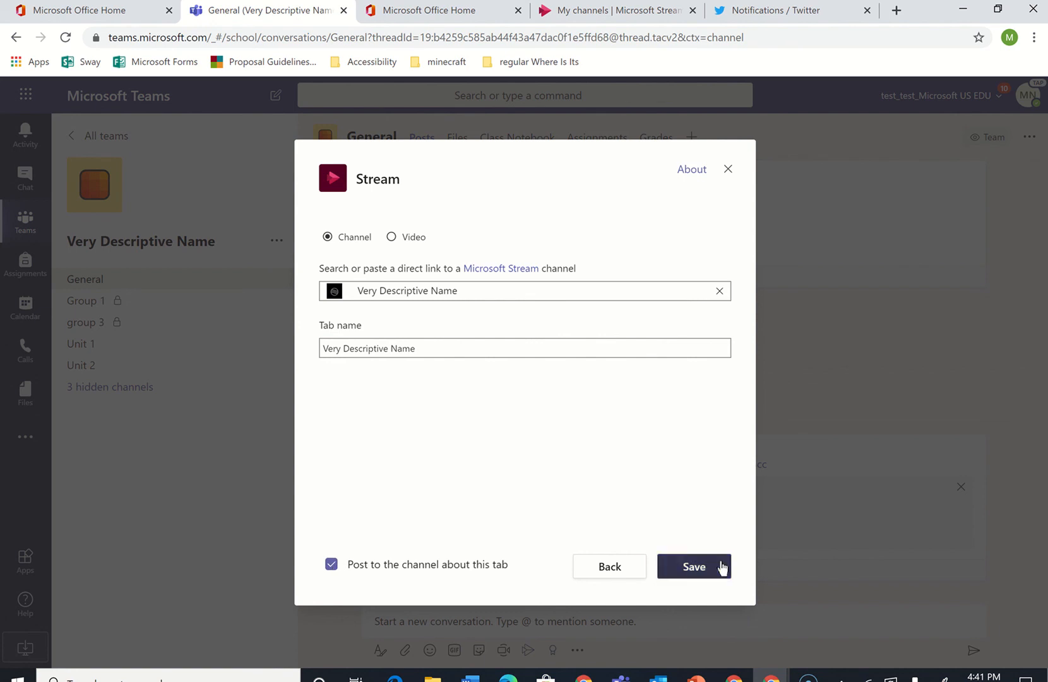
left_click(723, 567)
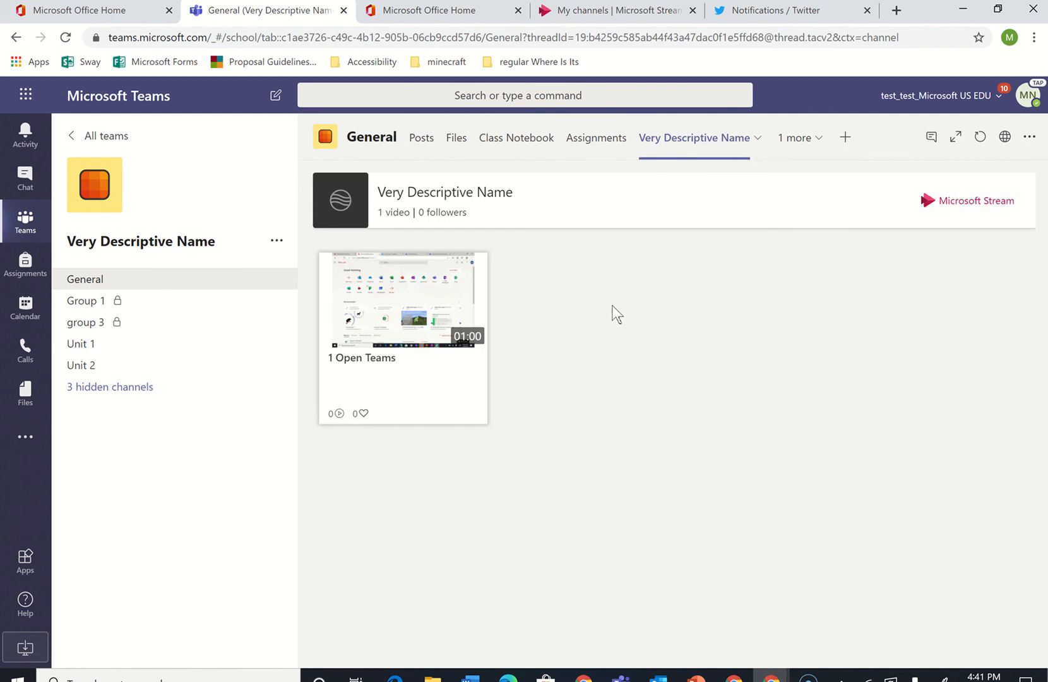
Remove the Very Descriptive Name tab from the General channel
left_click(429, 142)
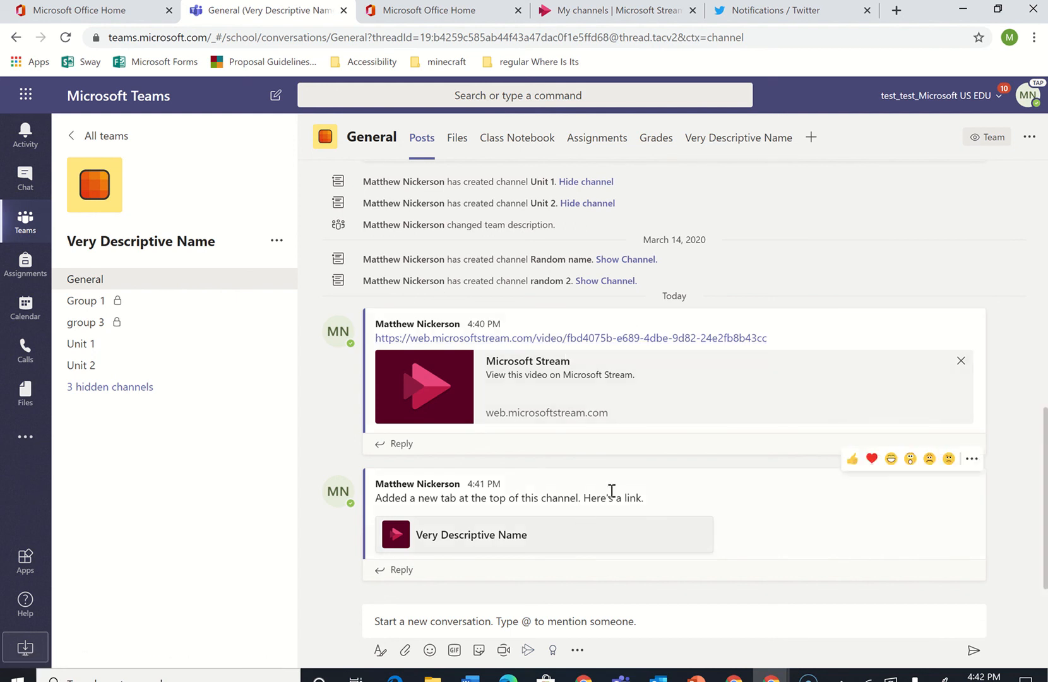
left_click(723, 139)
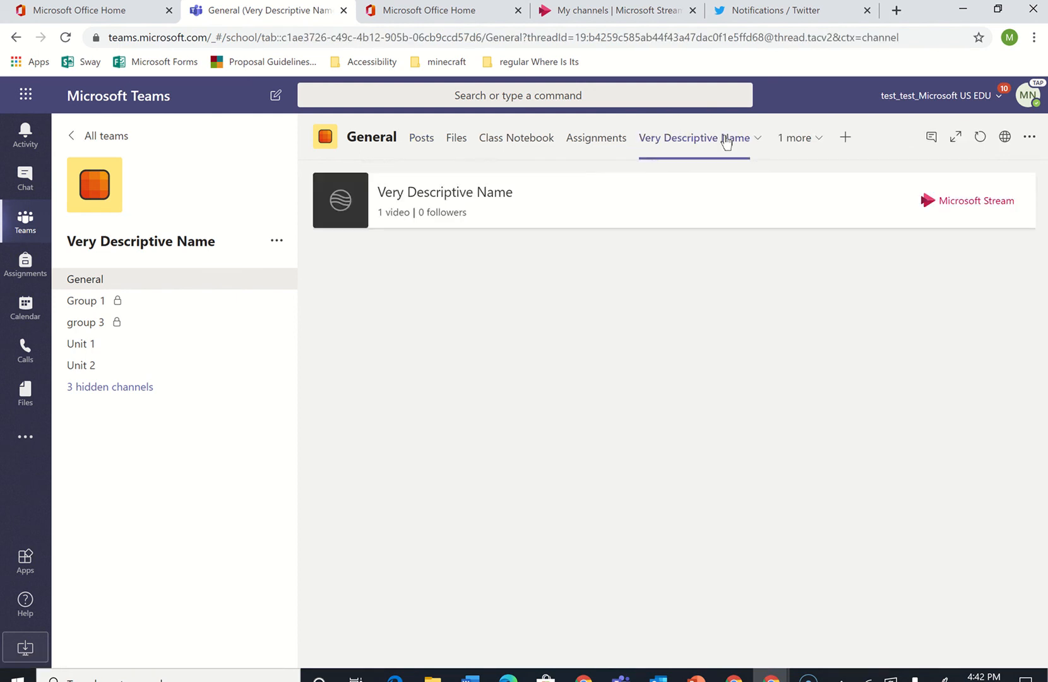
left_click(726, 140)
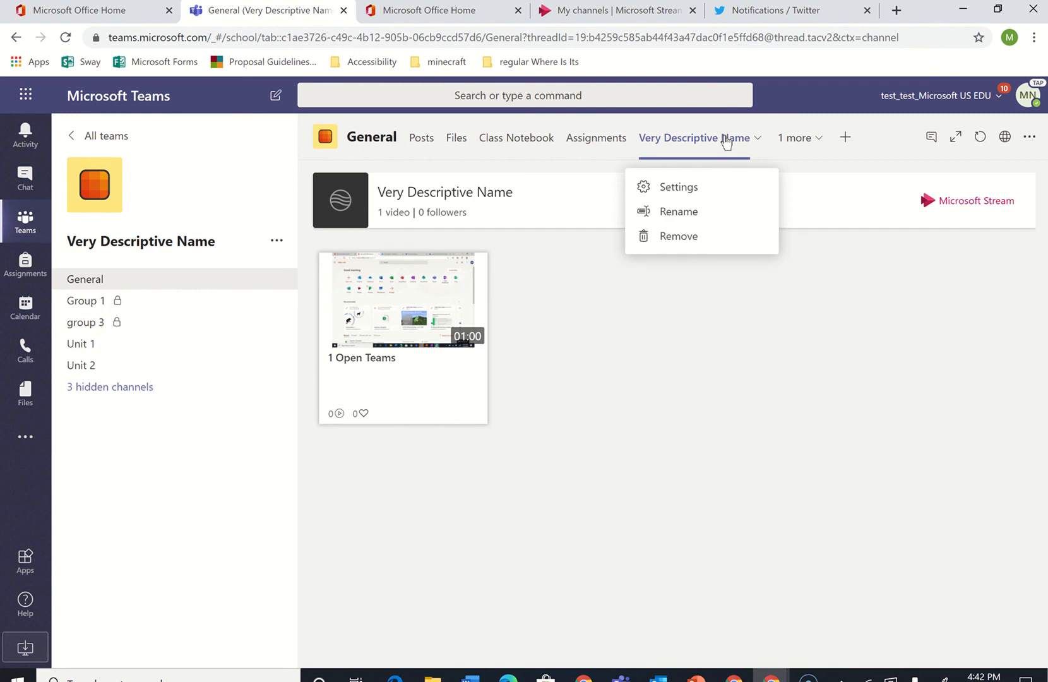
left_click(696, 236)
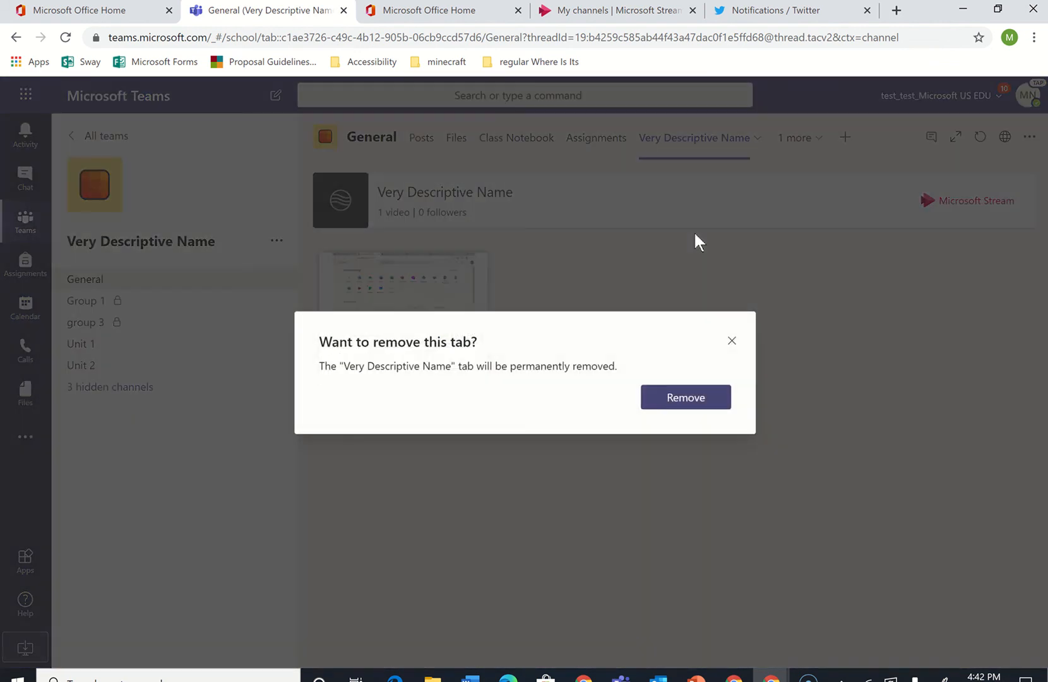
left_click(671, 396)
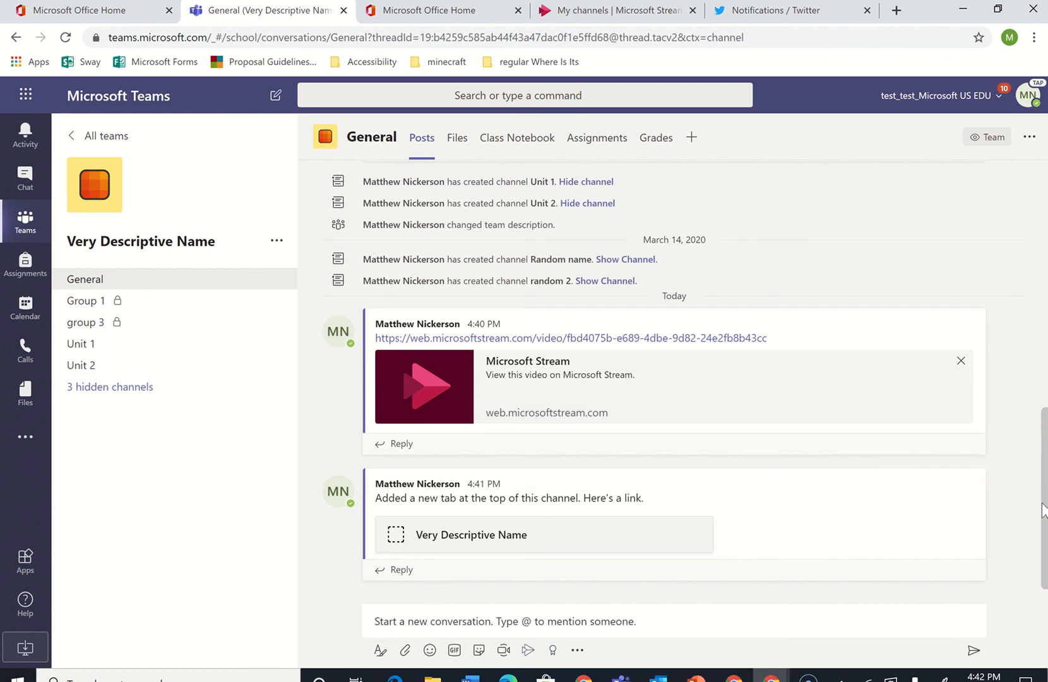
left_click_drag(1042, 511, 1022, 603)
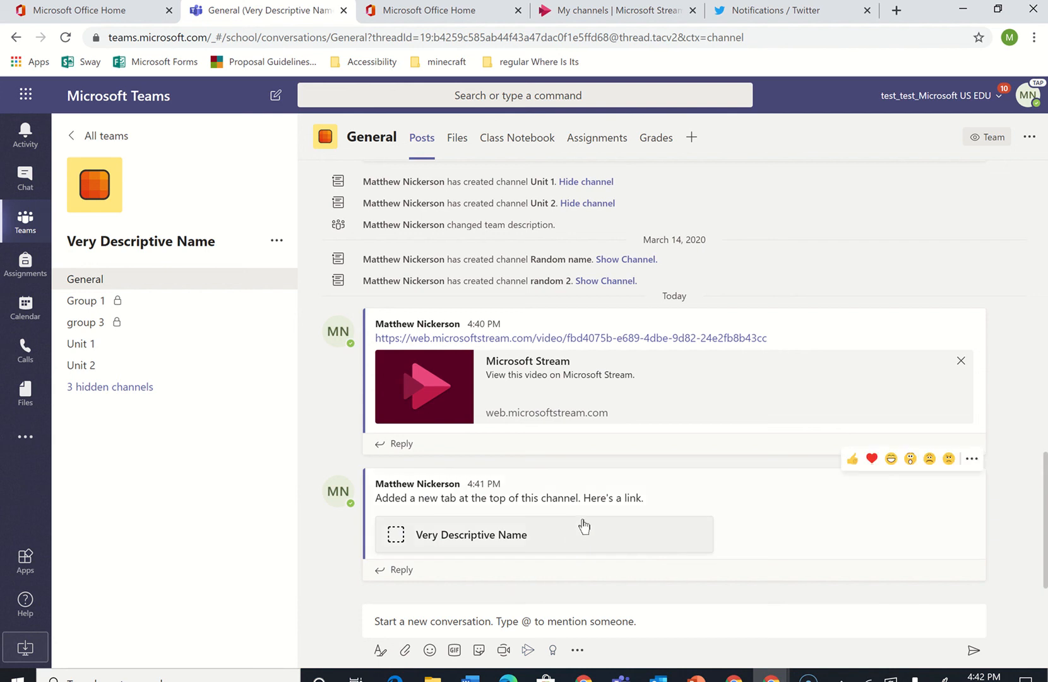